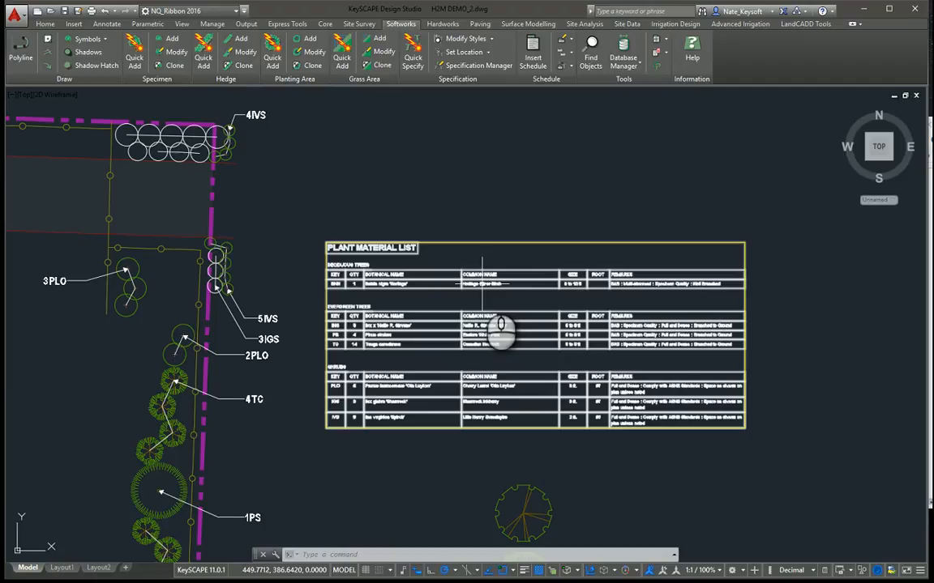
Step: Modify the plant material list schedule so that it uses the KeySOFTWORKS Standard style
scroll(379, 280, "up", 2)
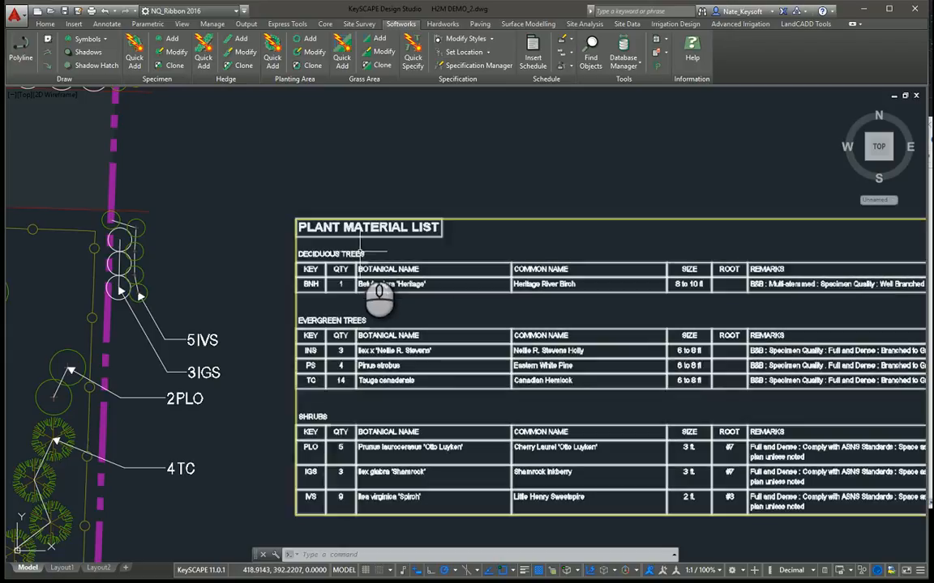
scroll(360, 253, "down", 2)
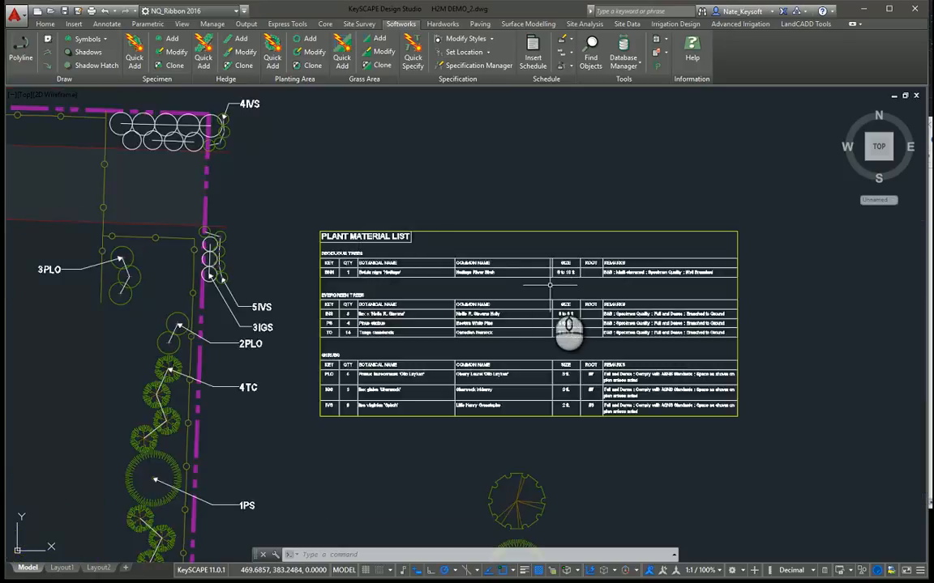
scroll(551, 287, "up", 2)
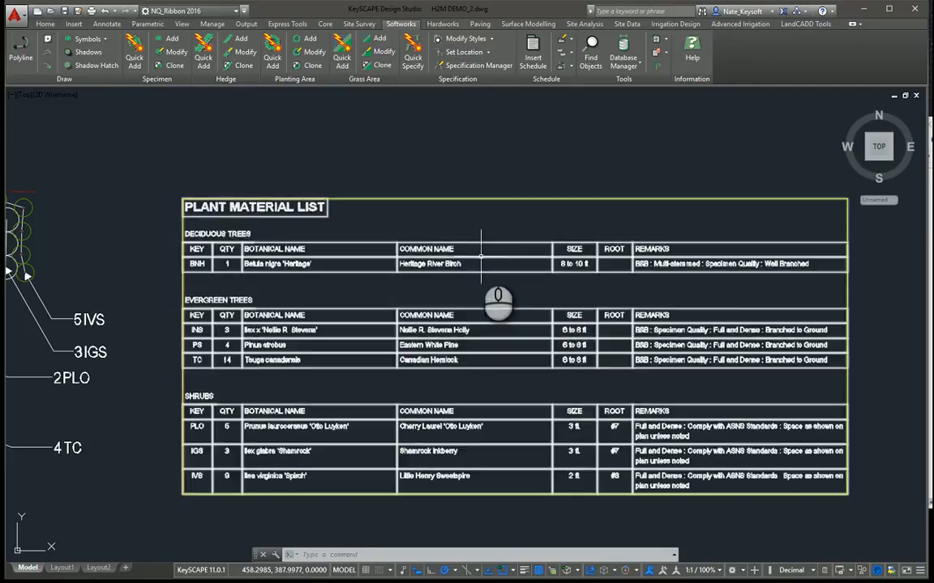
scroll(482, 258, "down", 2)
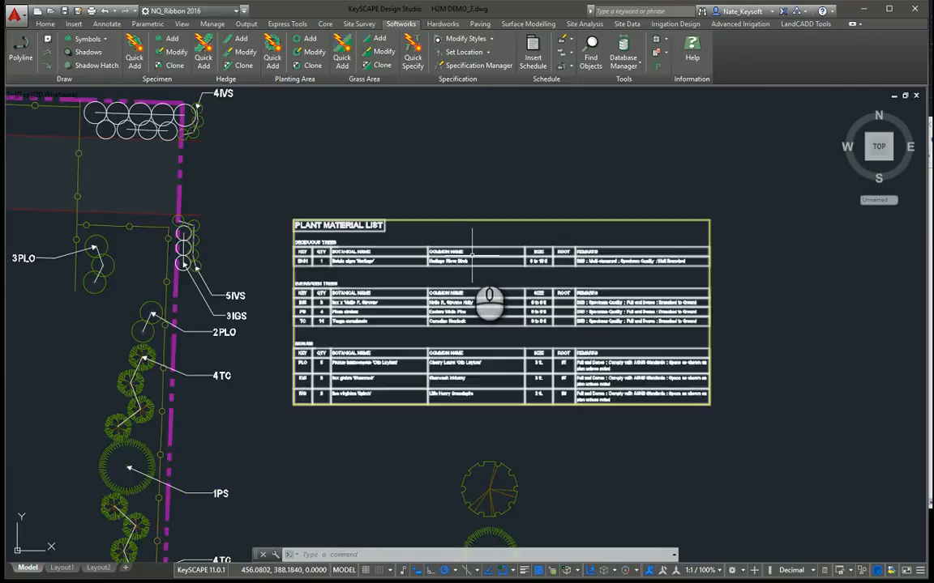
scroll(454, 255, "up", 2)
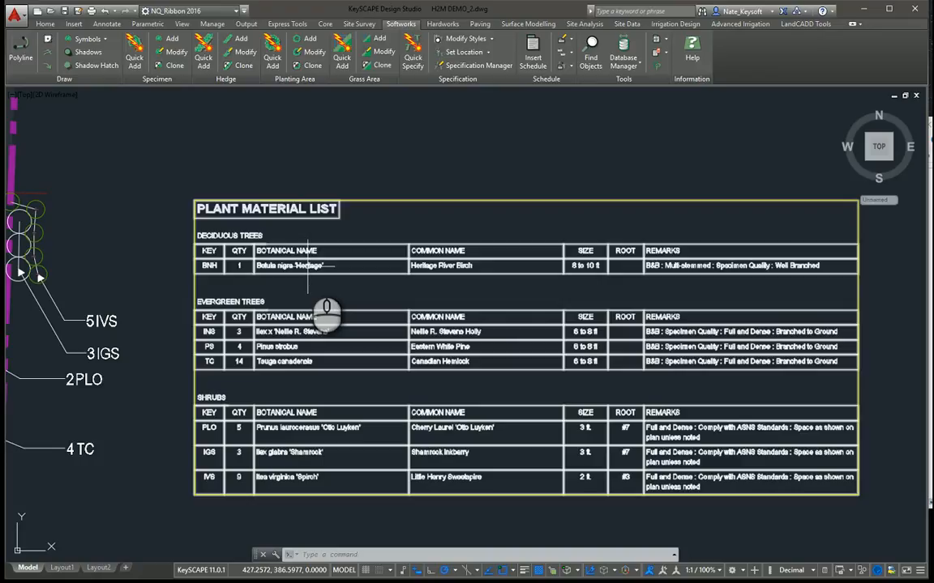
double_click(295, 209)
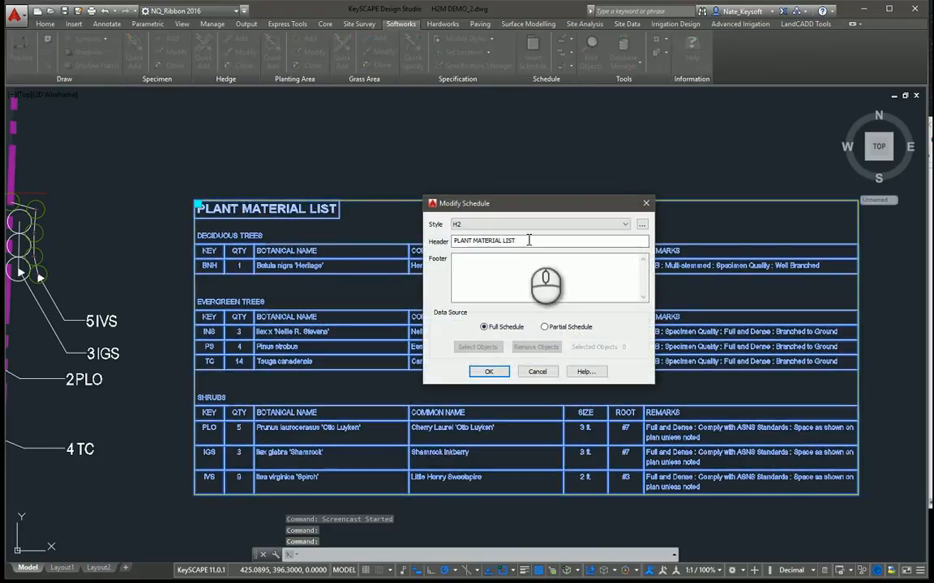
left_click(623, 226)
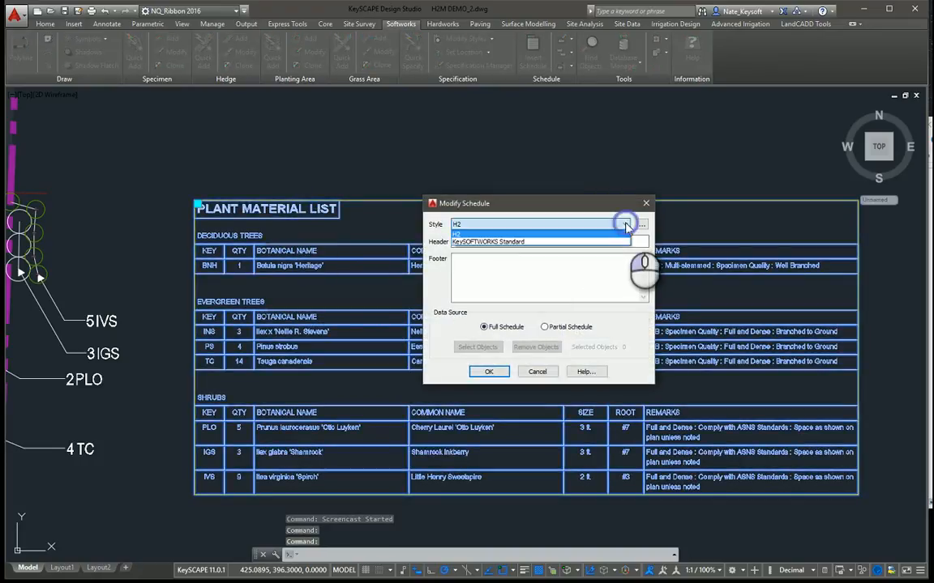
left_click(501, 242)
left_click(491, 372)
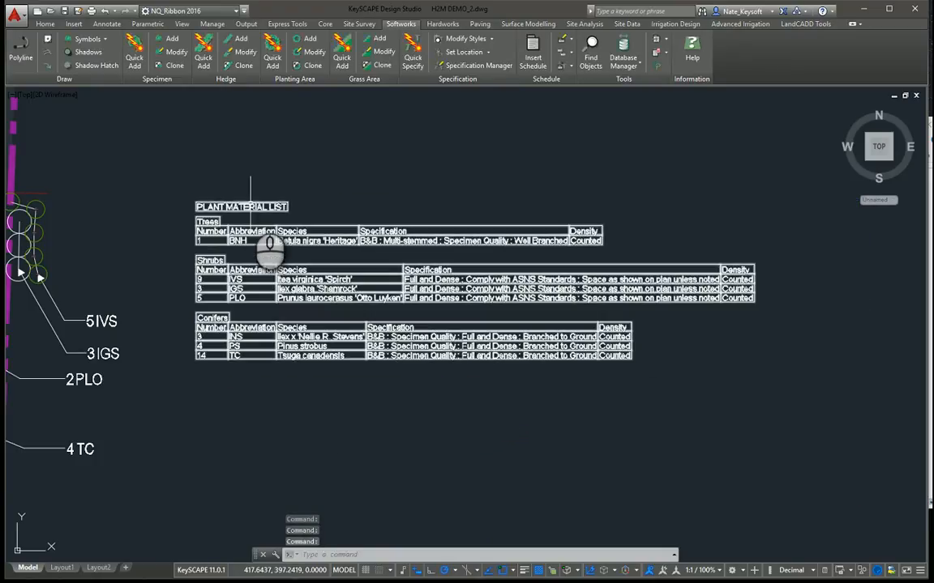
Step: Switch the plant material list schedule to the H2 style
scroll(269, 247, "up", 2)
scroll(288, 287, "down", 2)
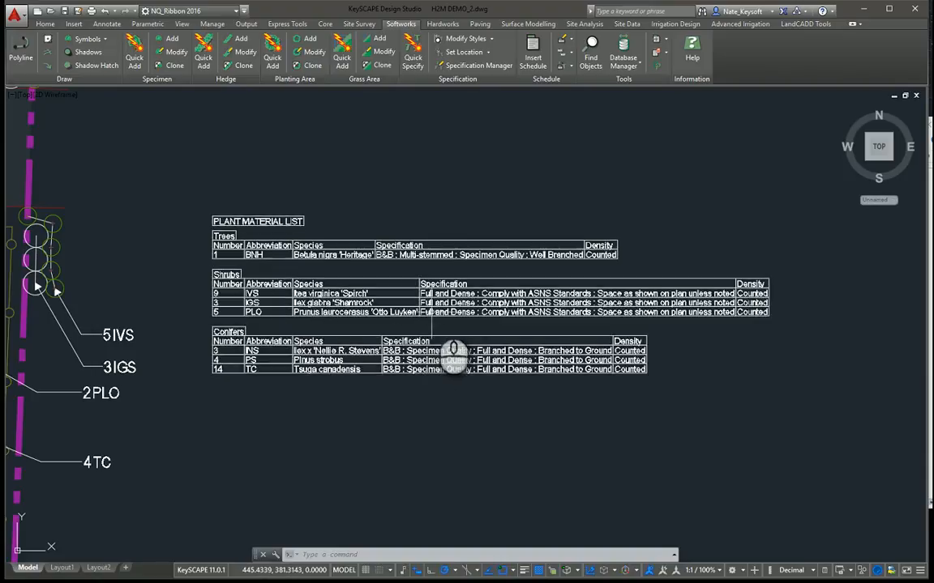
left_click(430, 311)
double_click(437, 304)
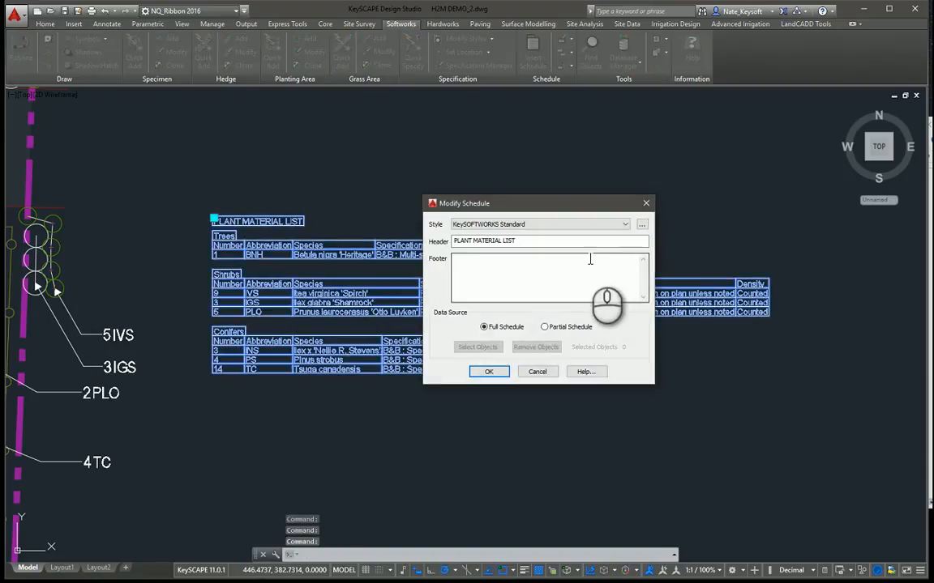
left_click(629, 224)
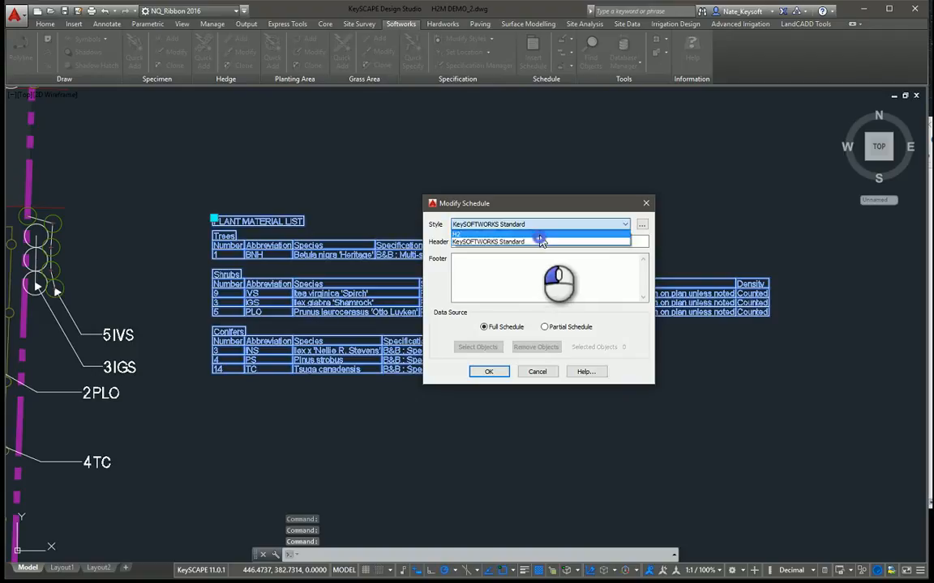
left_click(640, 240)
left_click(489, 372)
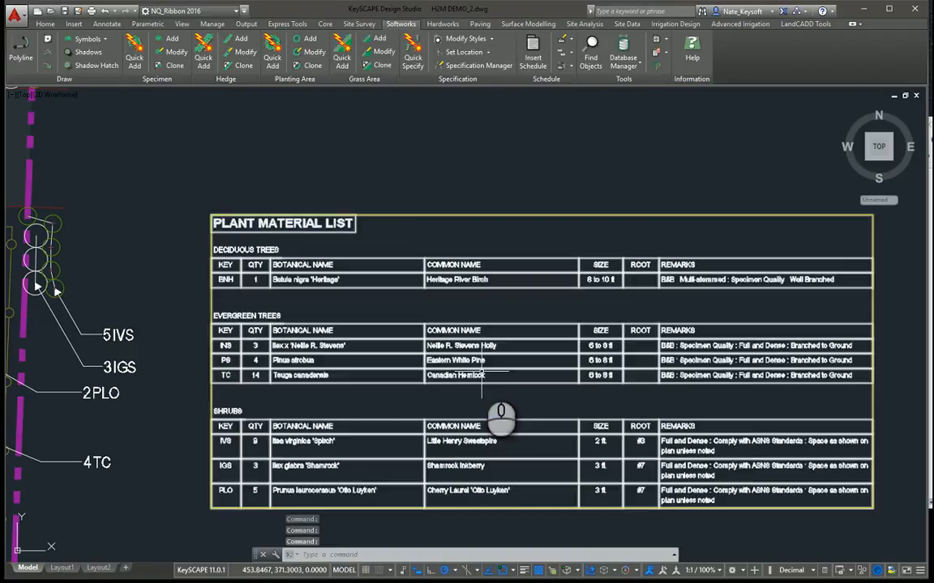
Step: Open the H2 schedule style for editing and review its general border type options and cell margins
middle_click_drag(486, 367, 456, 352)
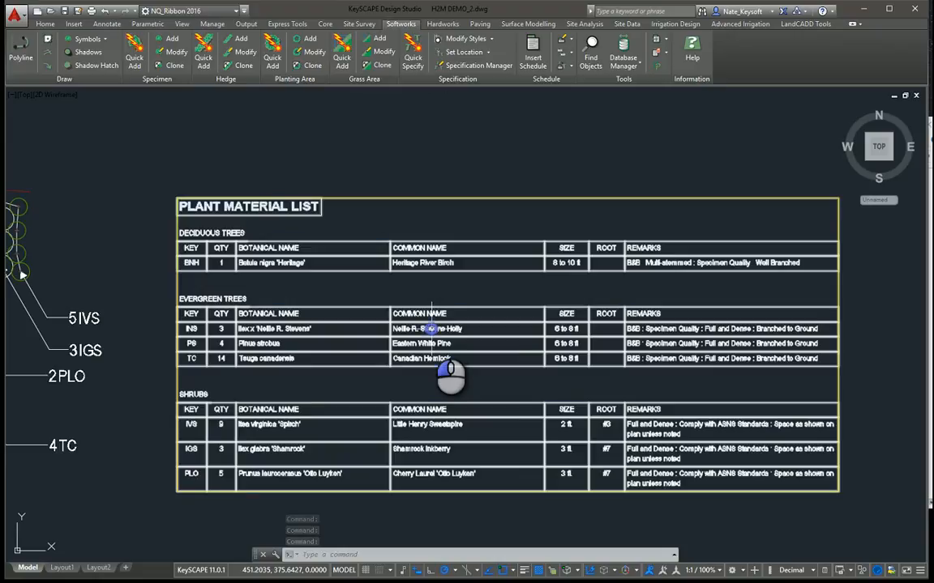
double_click(435, 331)
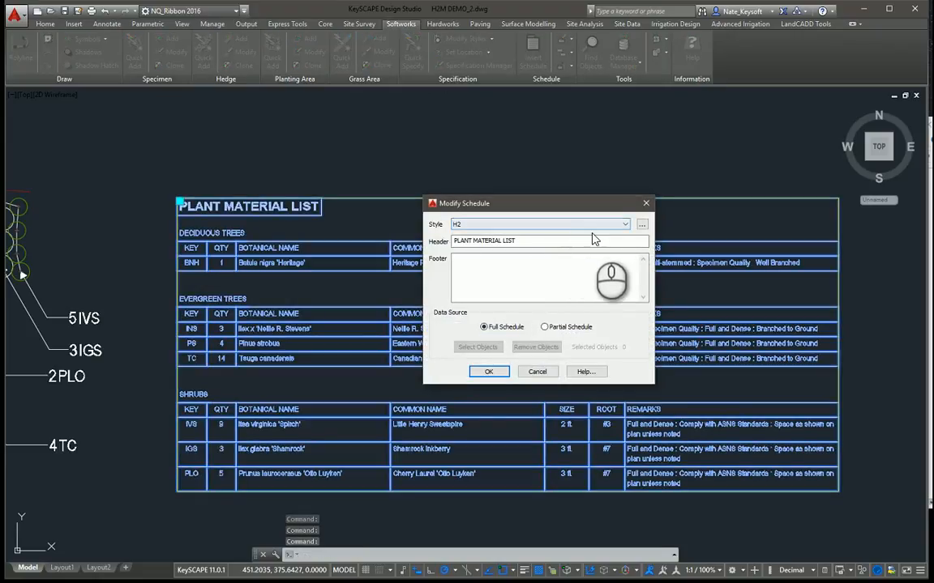
left_click(642, 224)
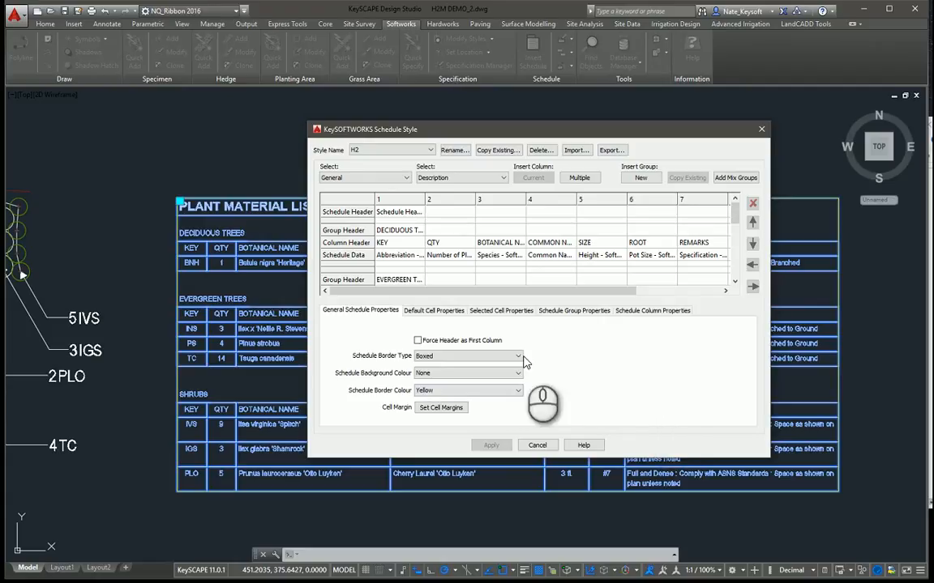
left_click(474, 356)
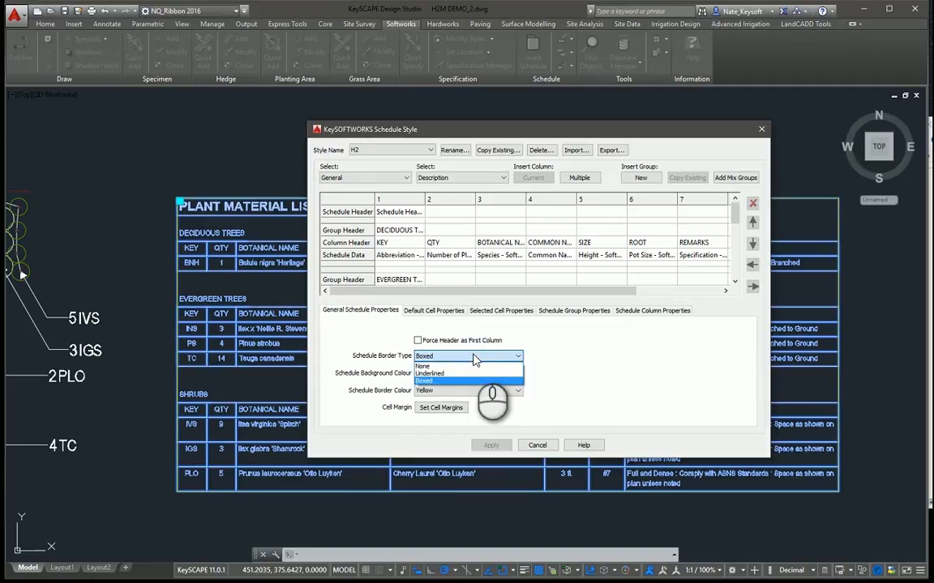
left_click(473, 355)
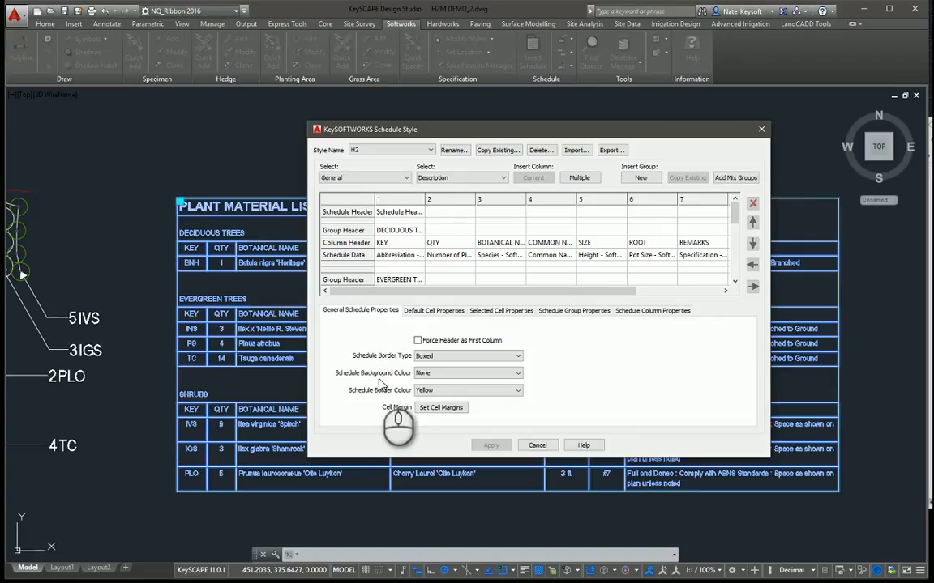
left_click(438, 410)
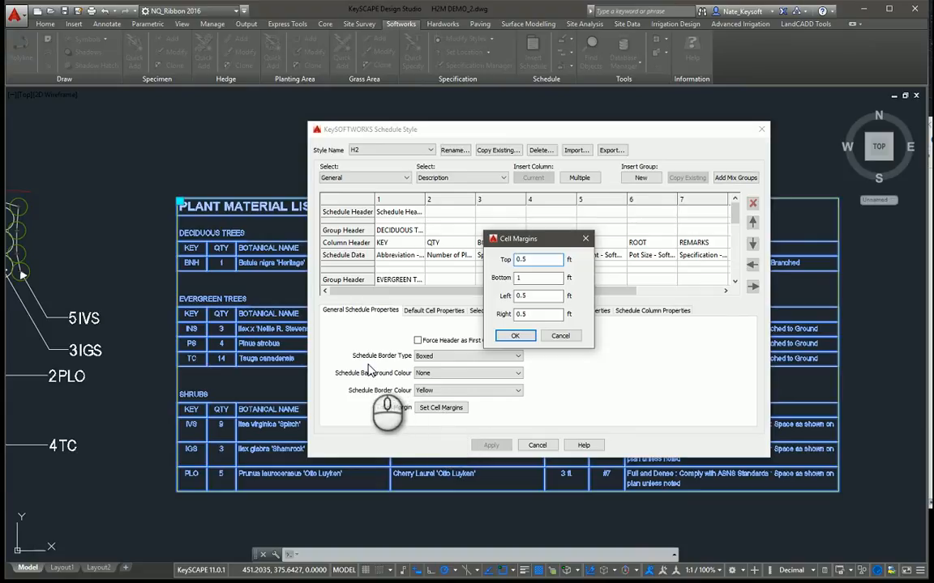
left_click(560, 337)
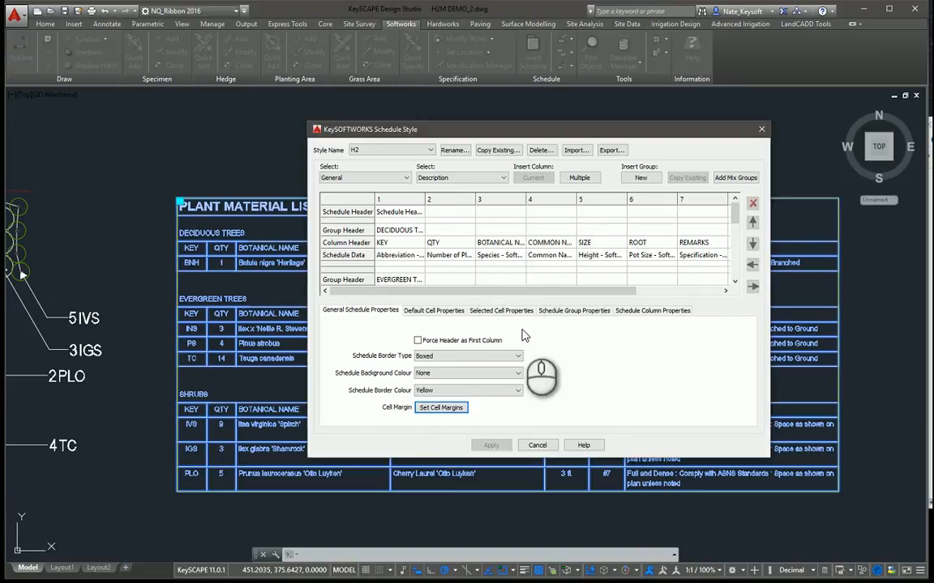
Step: Review the H2 style's default cell properties, checking the available text styles and the cell fixed width options
left_click(432, 310)
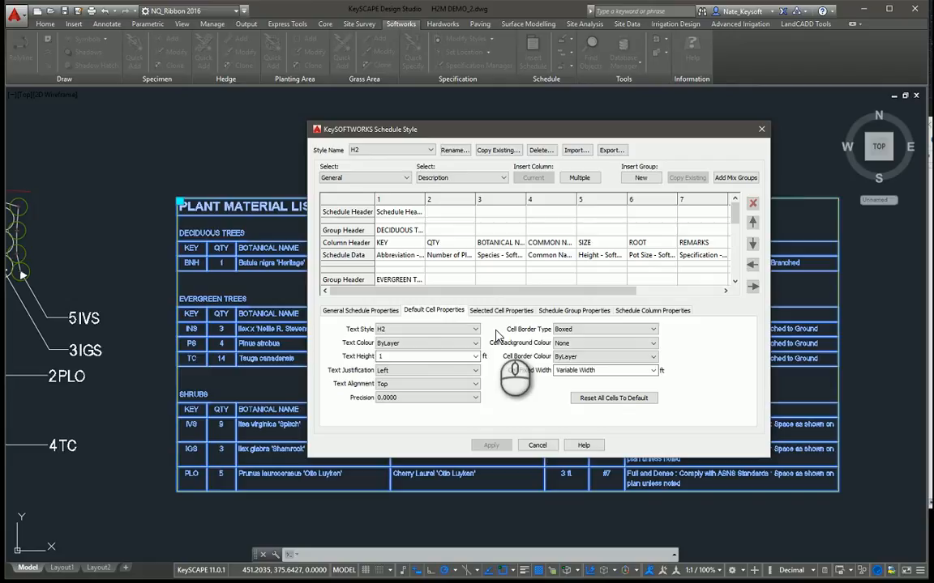
left_click(447, 329)
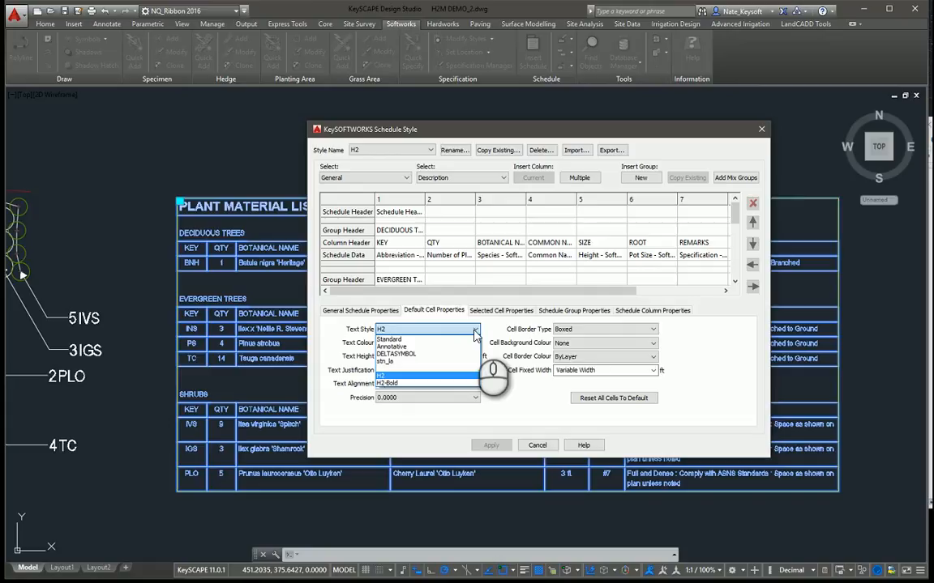
left_click(474, 333)
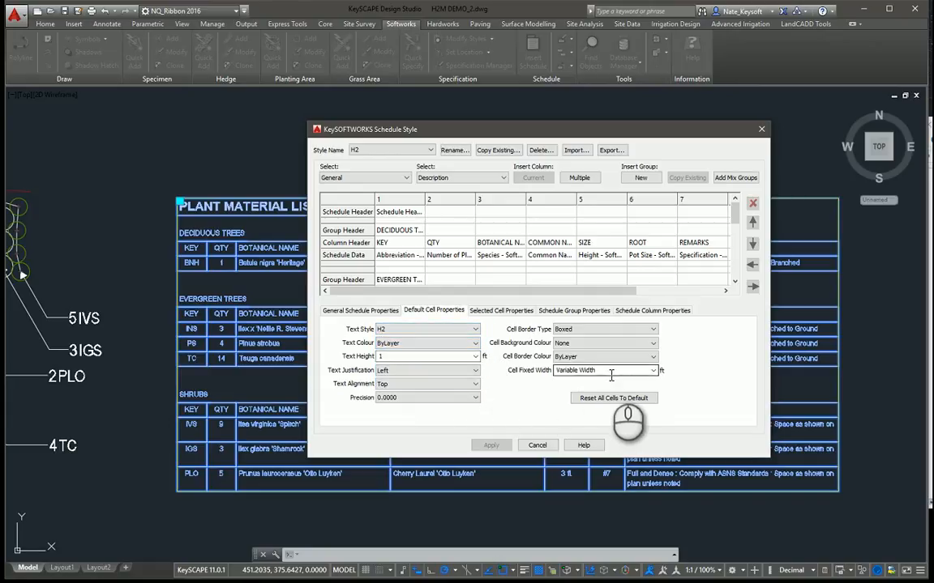
left_click(572, 372)
left_click(653, 371)
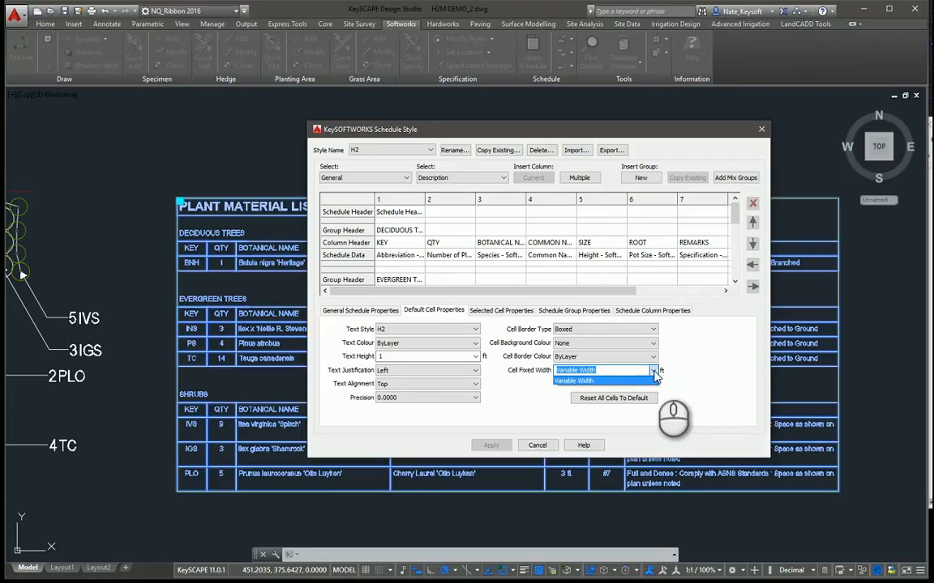
left_click(654, 372)
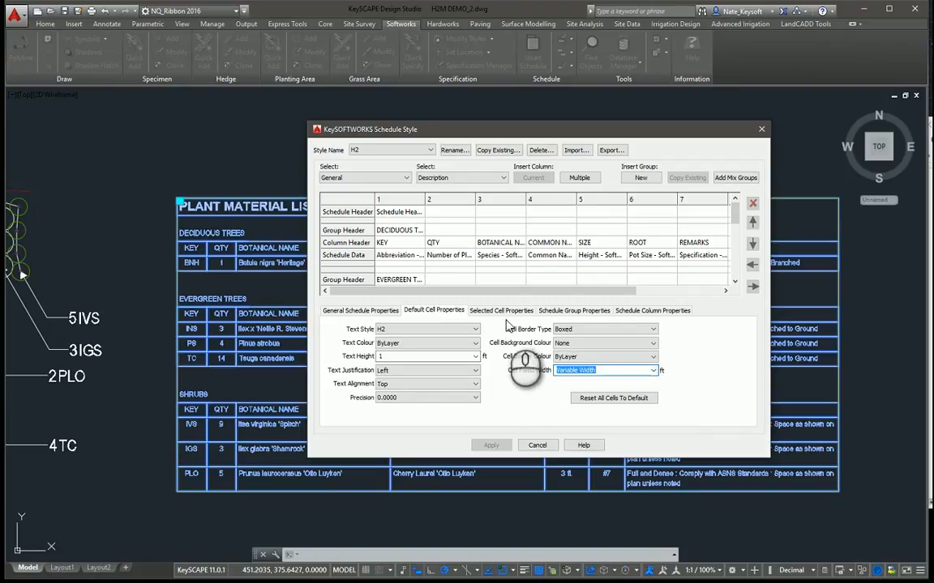
Step: Inspect the column properties of the KEY, QTY and BOTANICAL NAME headers in the deciduous trees group, ending on KEY
left_click(392, 245)
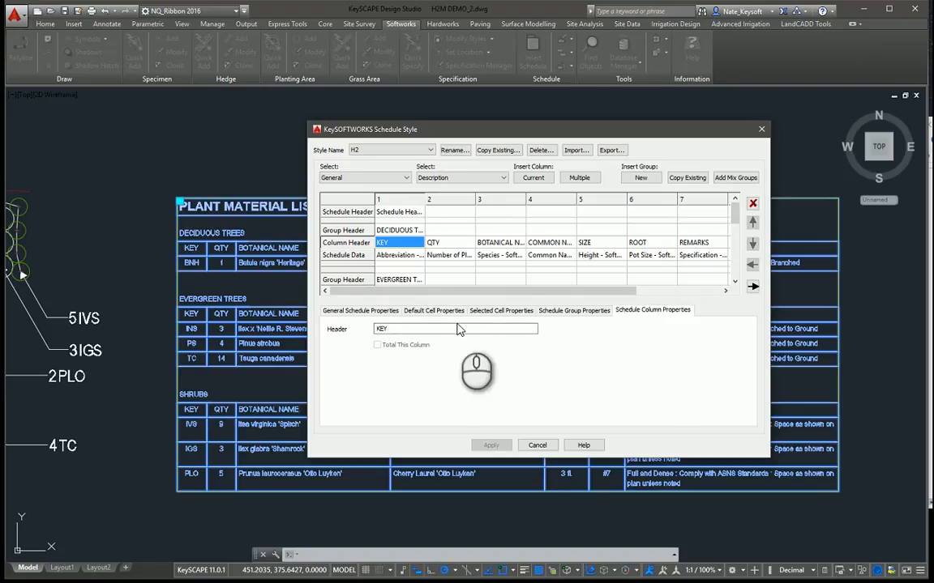
left_click(401, 335)
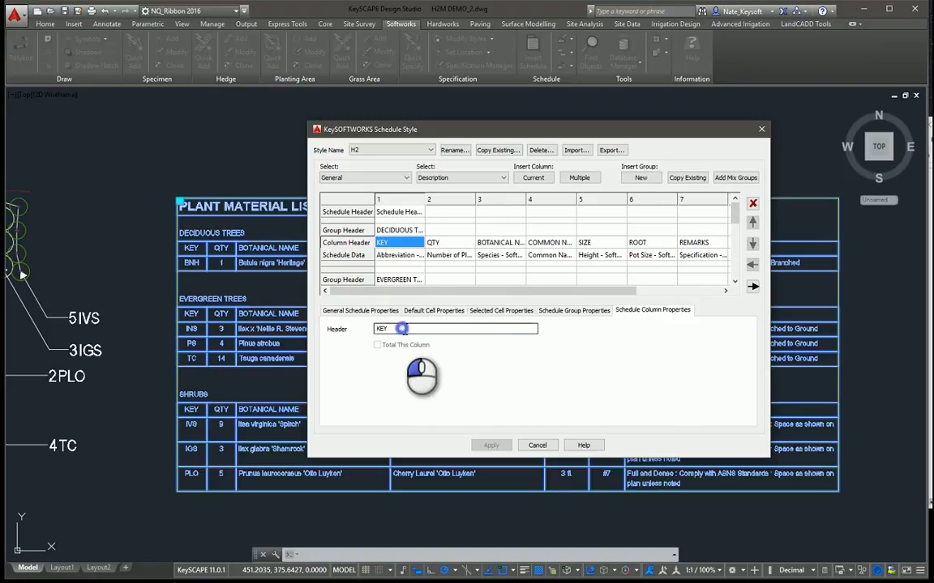
left_click(441, 242)
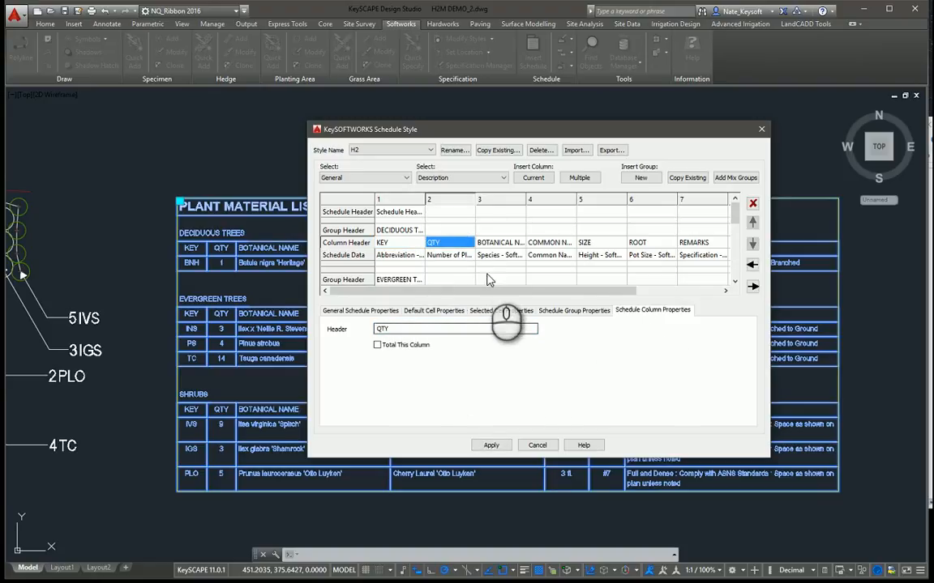
left_click(491, 243)
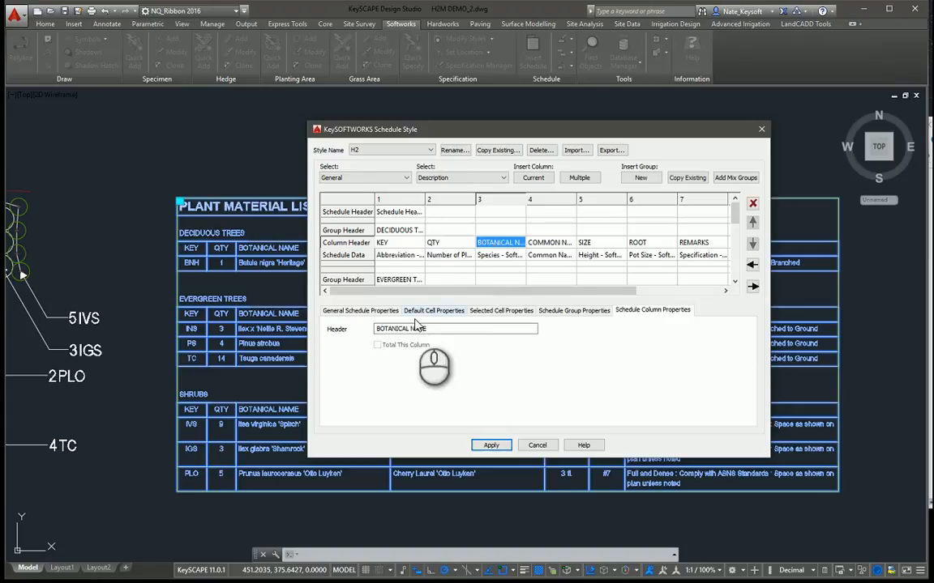
left_click(390, 243)
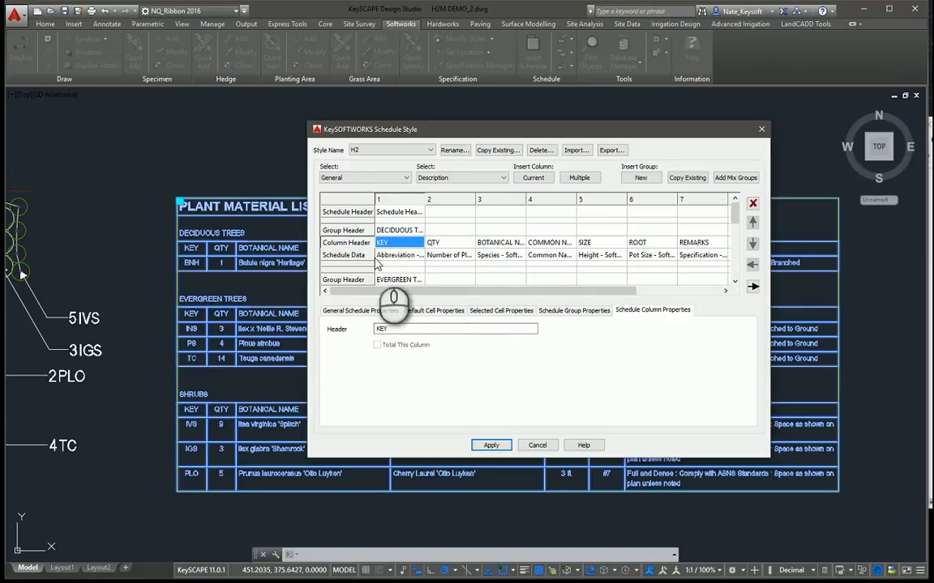
Step: Show the selected cell properties of the KEY header and look through the evergreen trees and shrubs groups of the style
left_click(501, 311)
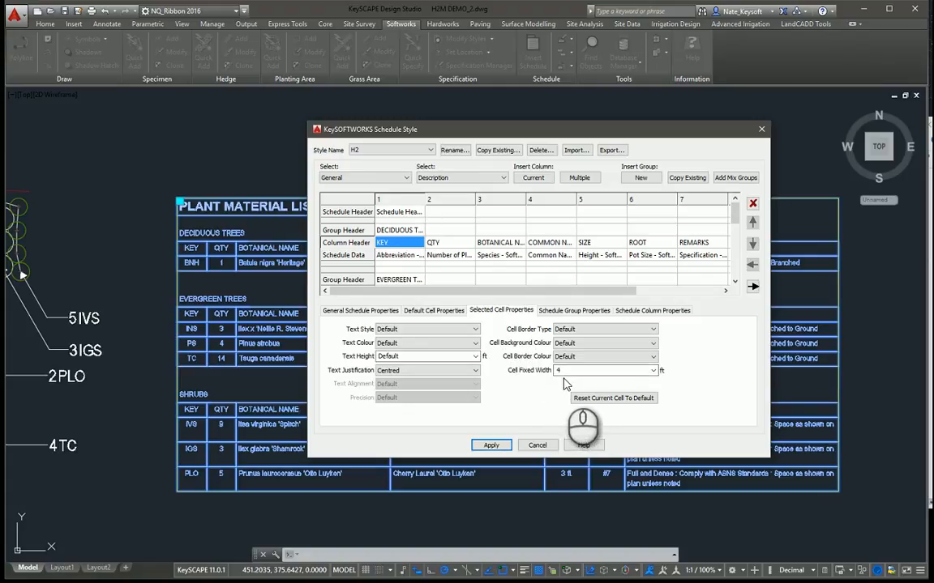
left_click(734, 283)
left_click(734, 284)
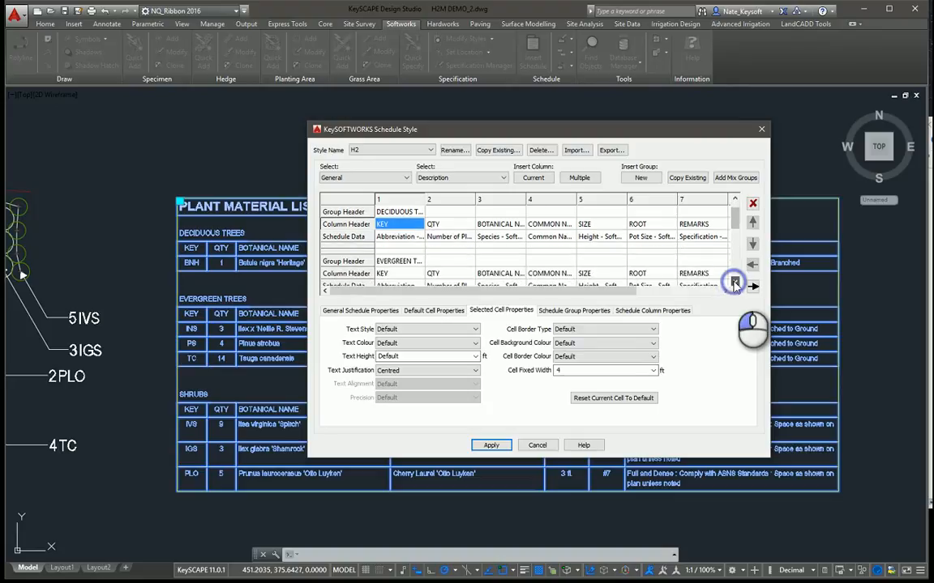
left_click(734, 284)
left_click(734, 283)
left_click(734, 284)
left_click(734, 283)
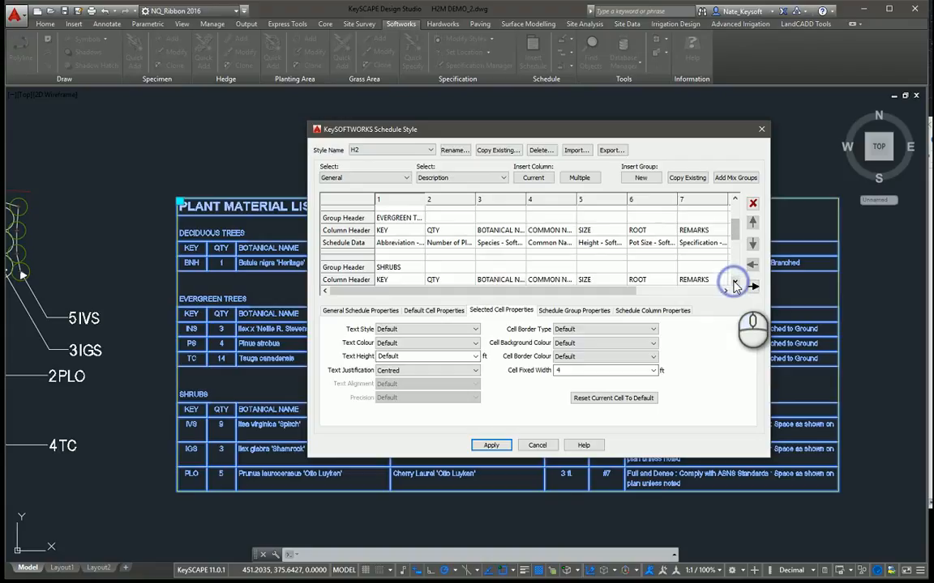
left_click(734, 283)
left_click(734, 284)
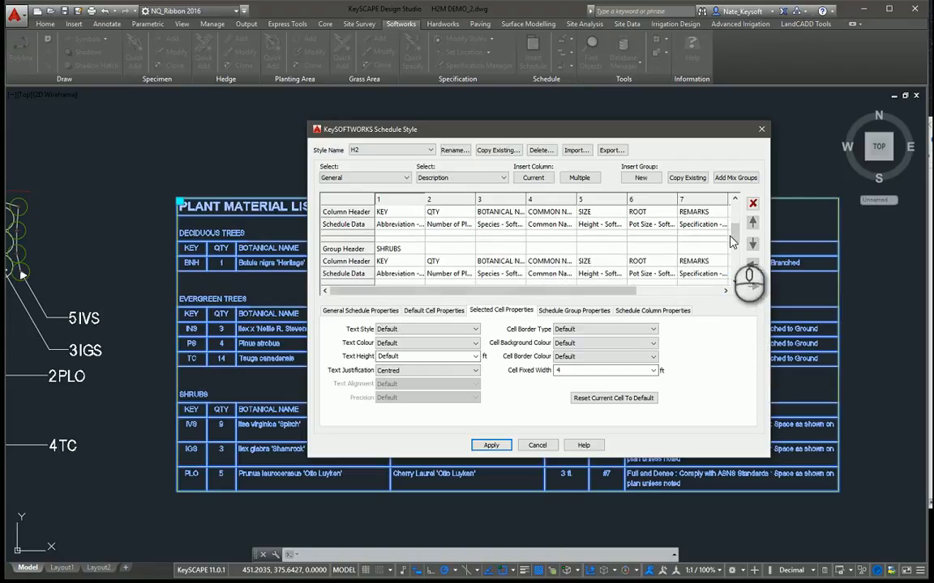
Step: Show the selected cell properties of the QTY column header in the deciduous trees group
left_click_drag(733, 233, 733, 212)
left_click(438, 243)
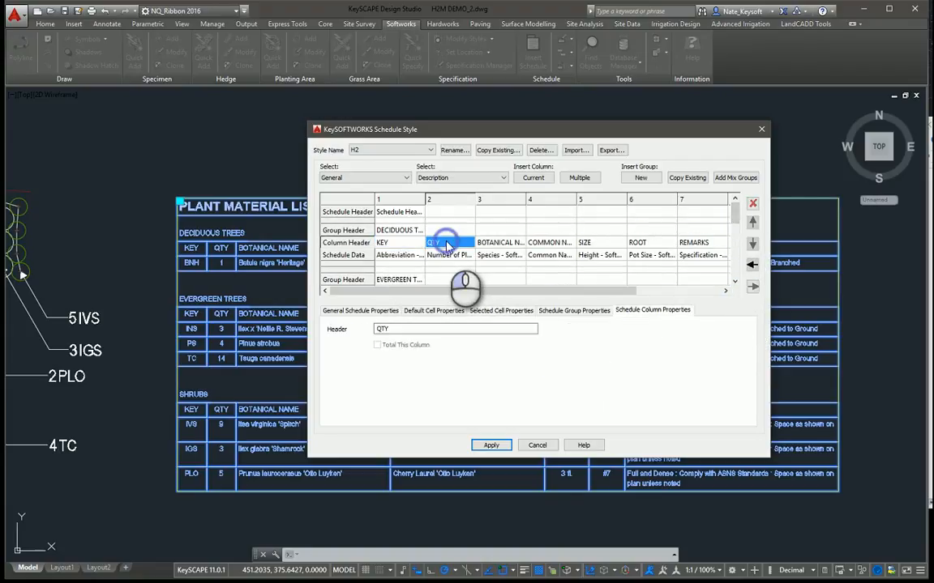
left_click(500, 310)
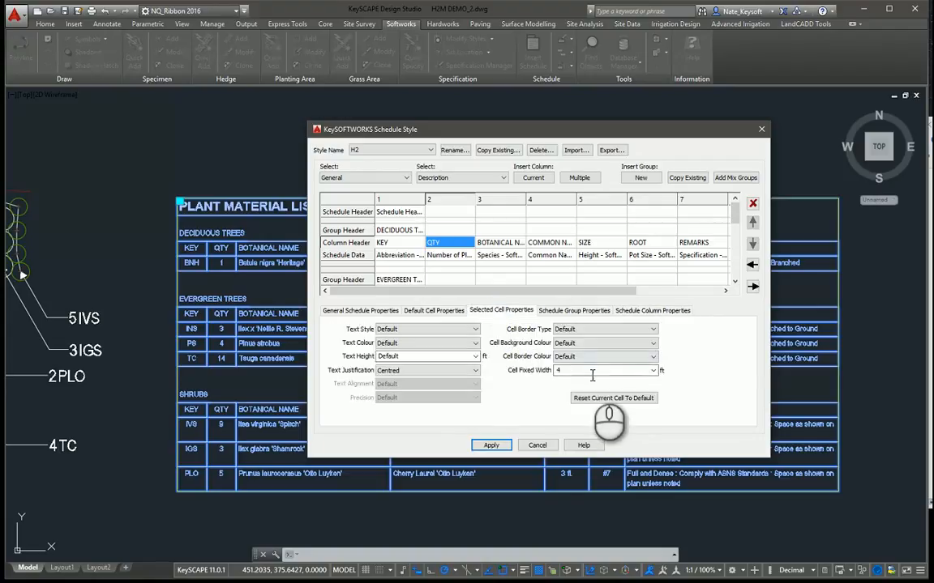
Step: Show the selected cell properties of the BOTANICAL NAME column header in the deciduous trees group
left_click(490, 243)
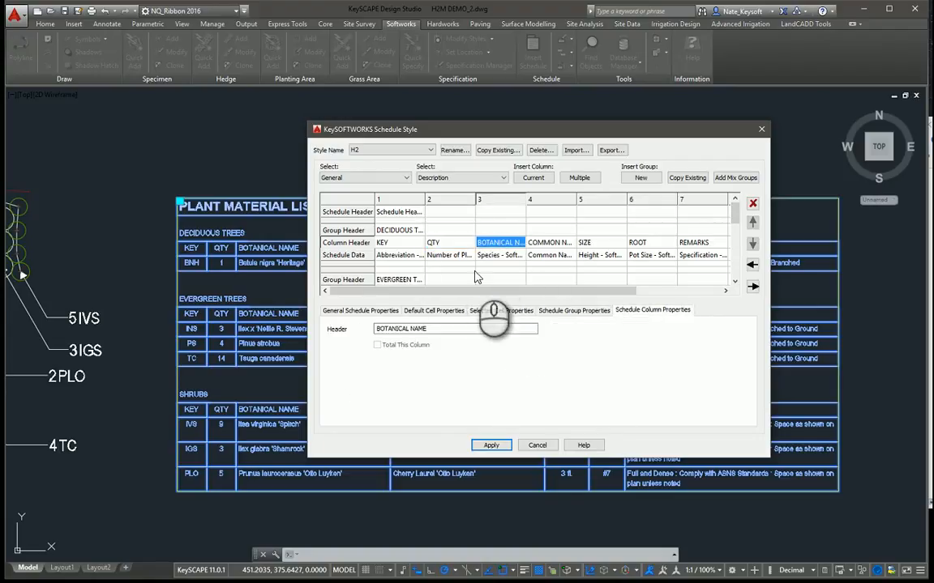
left_click(489, 311)
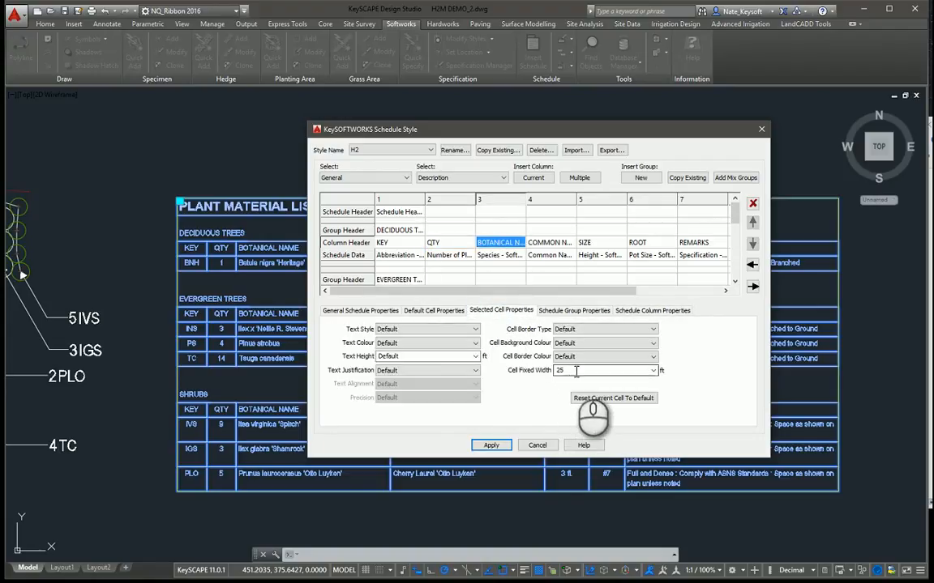
left_click_drag(509, 130, 685, 115)
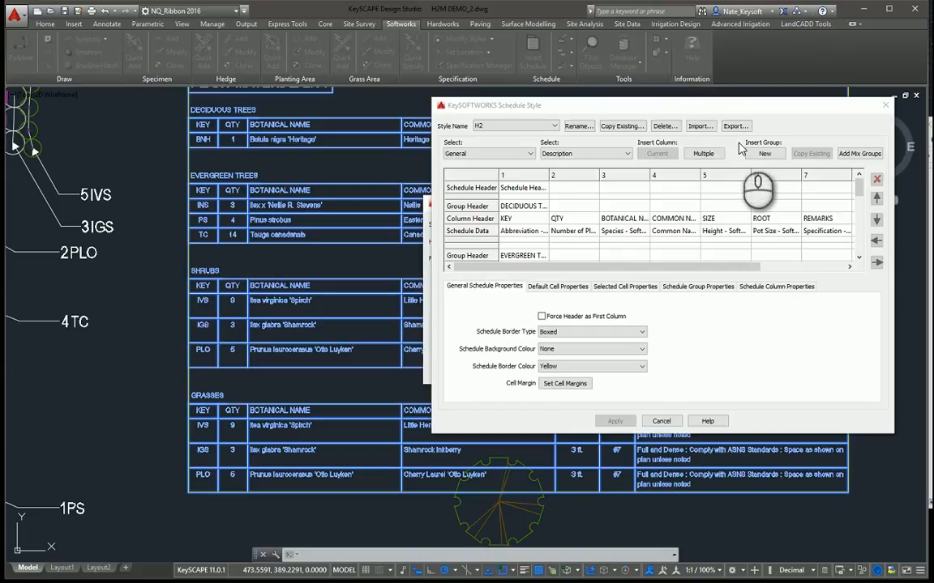
Step: Look through the groups of the KeySOFTWORKS Standard schedule style and return to the H2 style
left_click(555, 128)
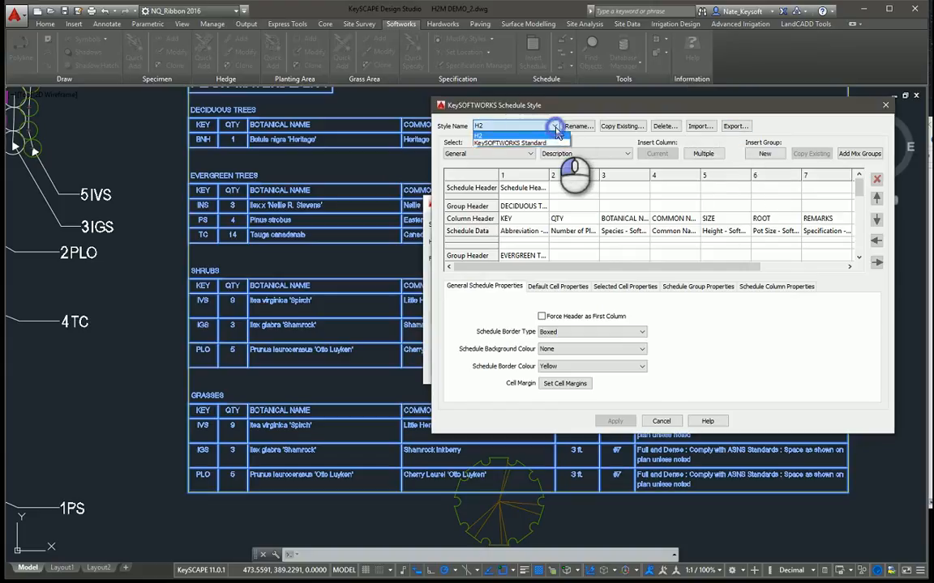
left_click(533, 146)
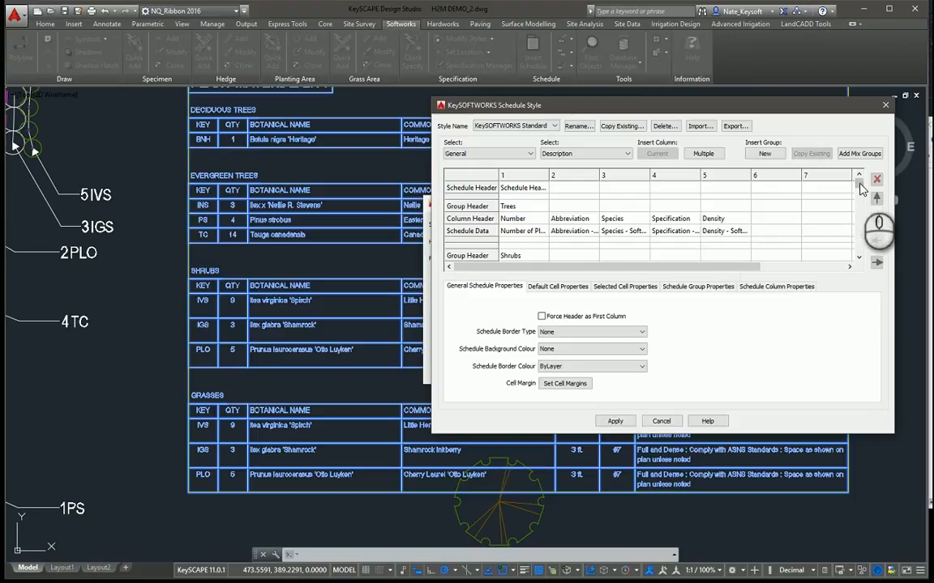
mouse_move(861, 188)
left_mouse_down()
mouse_move(857, 245)
mouse_move(859, 183)
left_mouse_up()
left_click(527, 126)
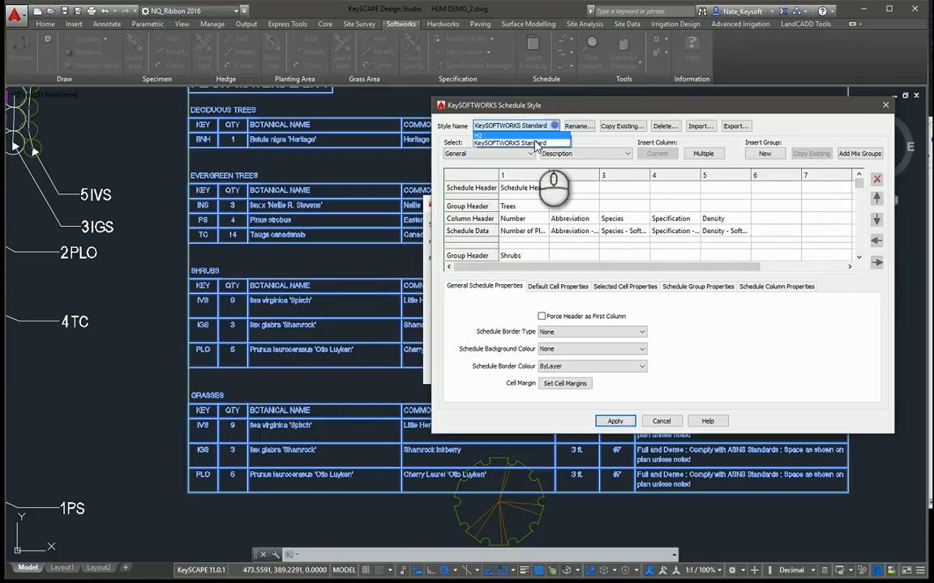
left_click(519, 135)
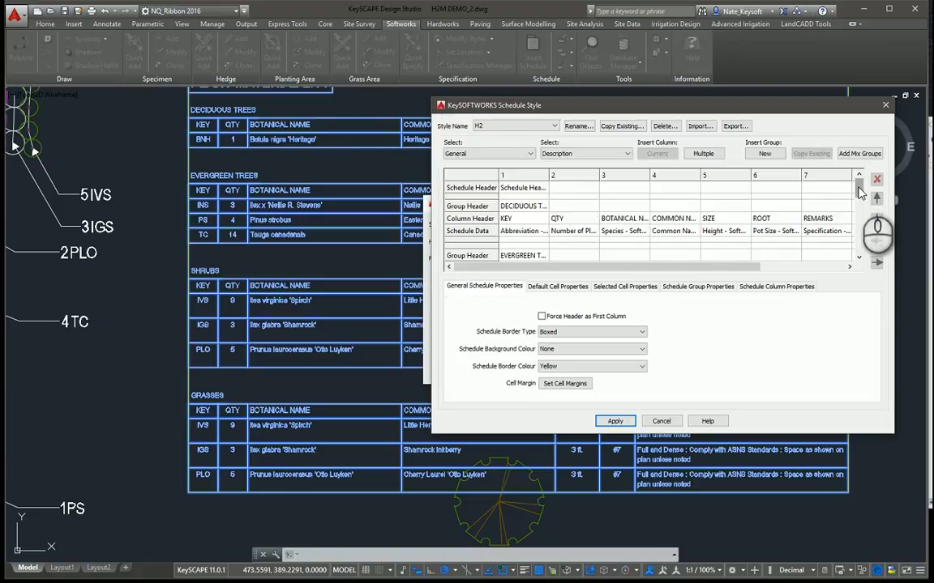
Step: Delete the GRASSES group from the H2 schedule style
left_click_drag(862, 192, 865, 221)
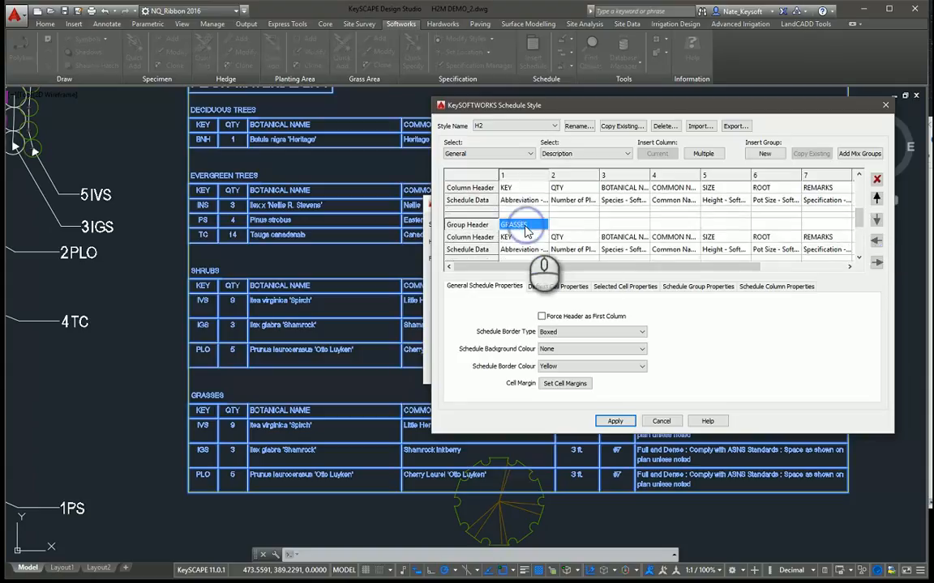
left_click(513, 226)
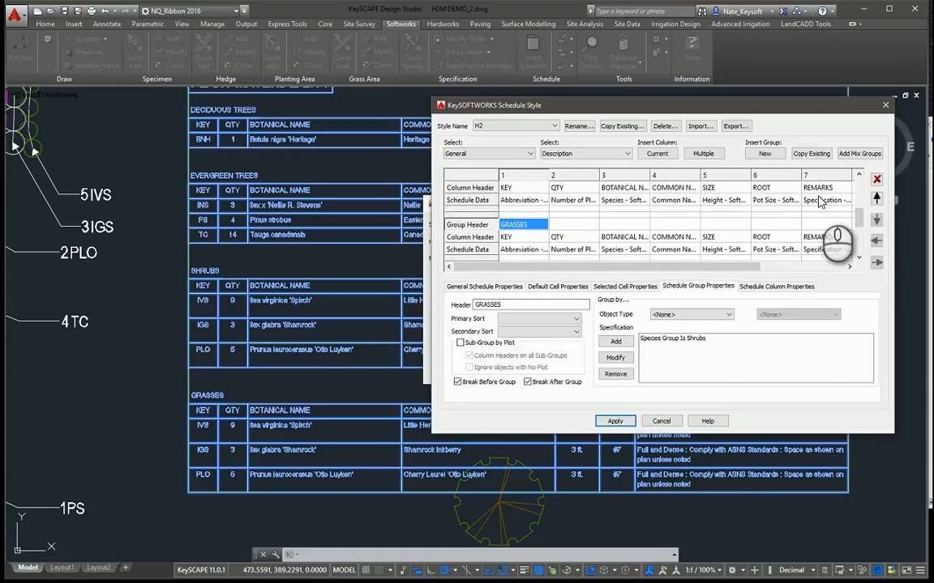
left_click(876, 179)
left_click(671, 298)
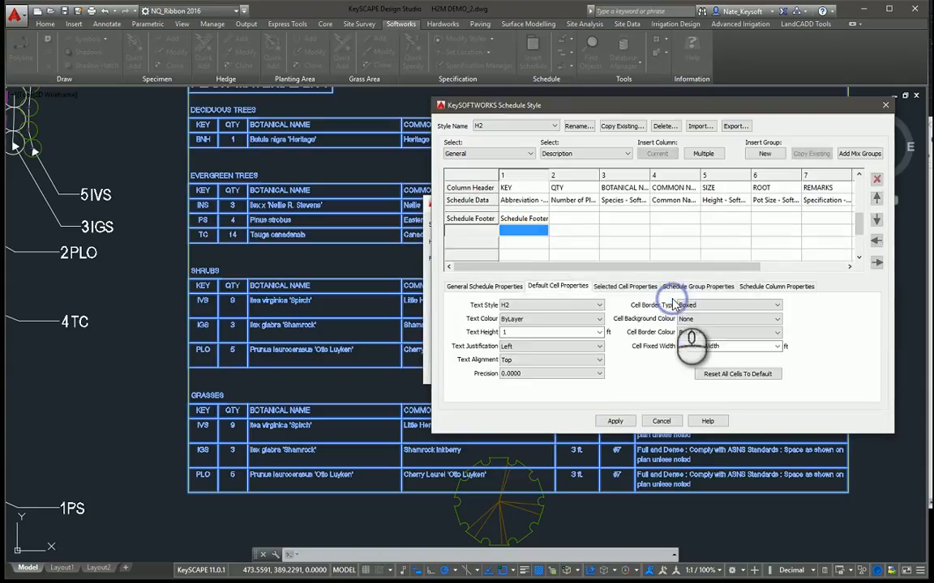
Step: Copy the SHRUBS group of the H2 style and insert the copy after the current group
left_click_drag(859, 229, 861, 226)
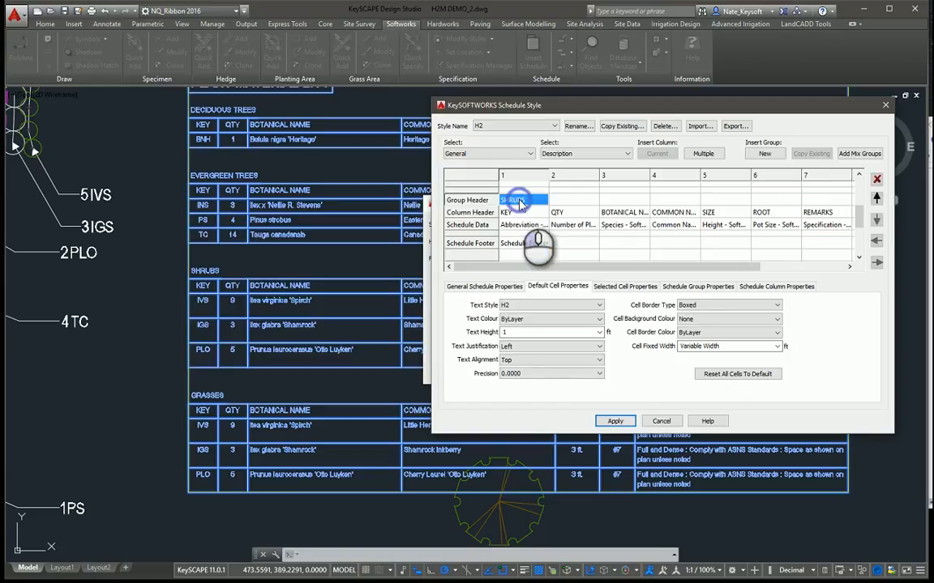
left_click(518, 200)
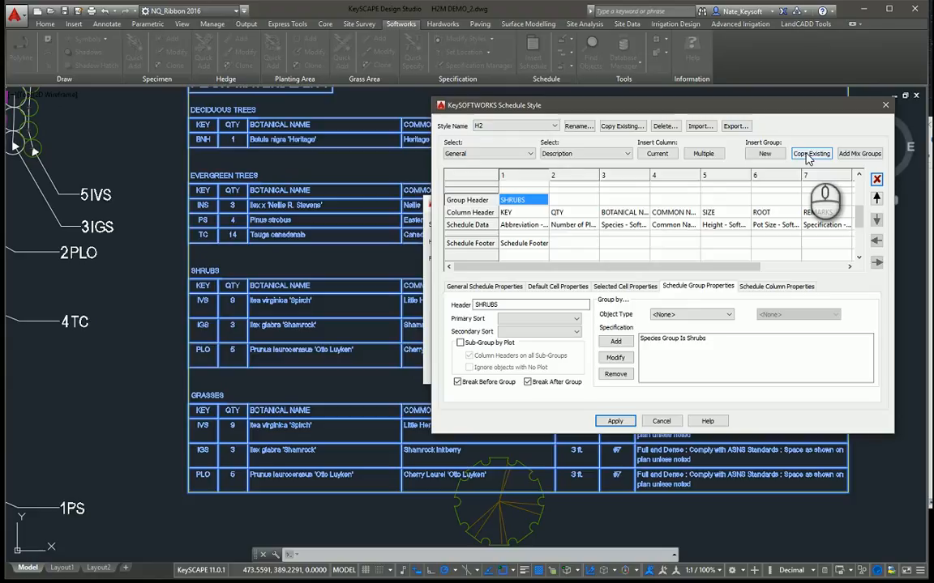
left_click(809, 154)
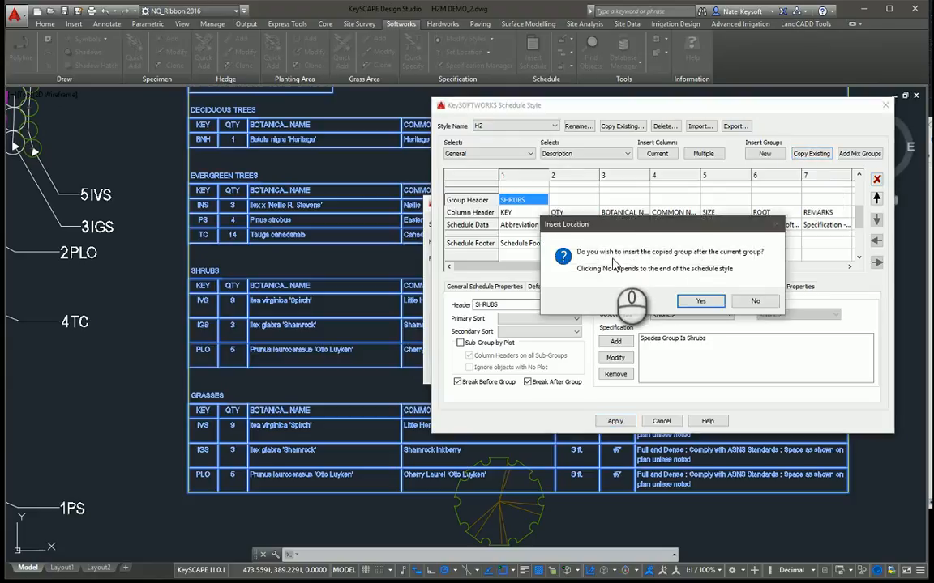
left_click(701, 301)
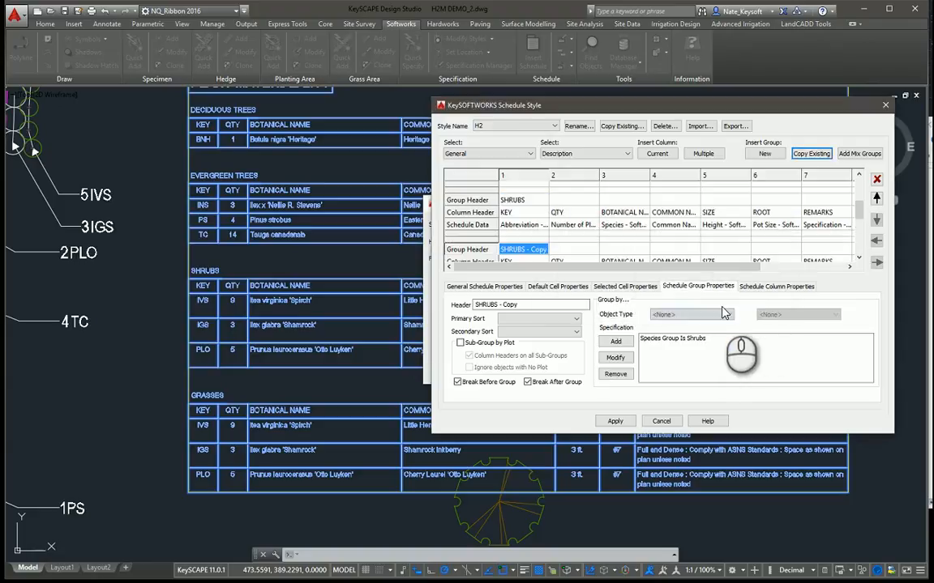
Step: Rename the header of the copied shrubs group as PERENNIALS
left_click(859, 262)
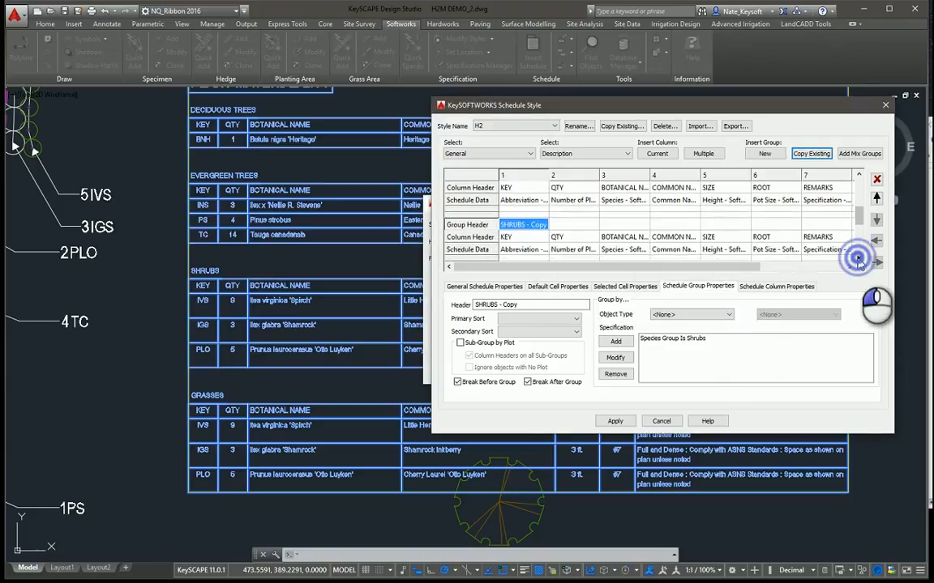
left_click(505, 302)
left_click_drag(522, 303, 349, 297)
type("P")
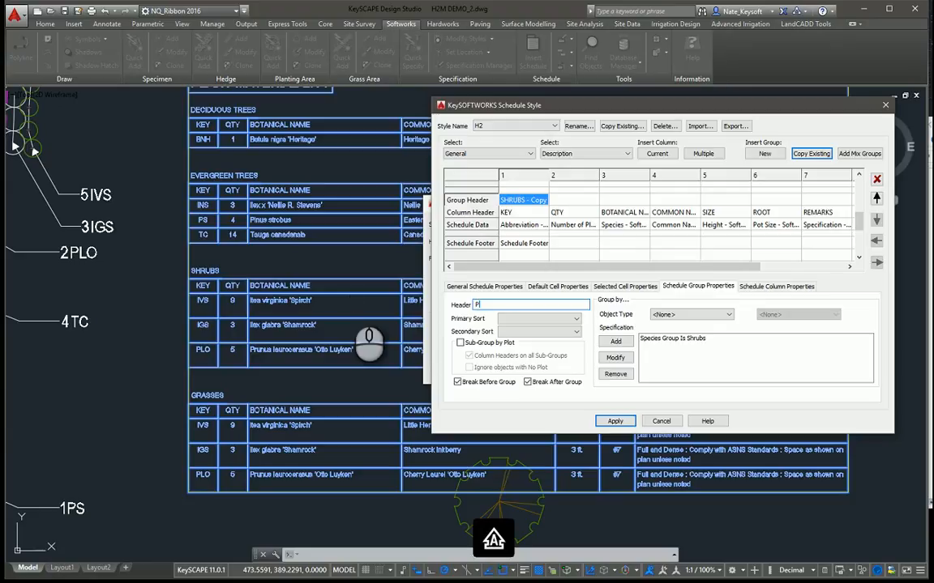
type("ERENNIALS")
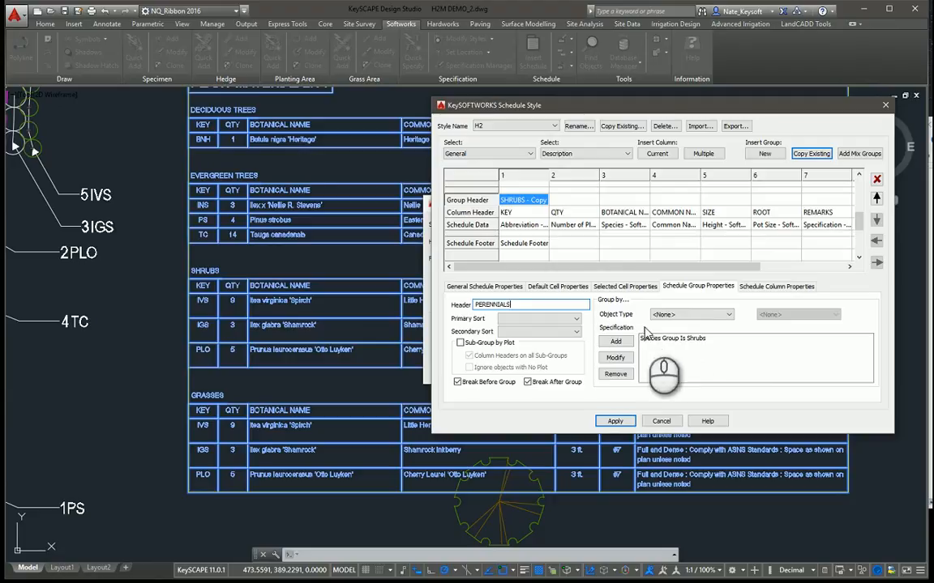
Step: Modify the PERENNIALS group's specification filter to Species Group Is Perennials
left_click(697, 340)
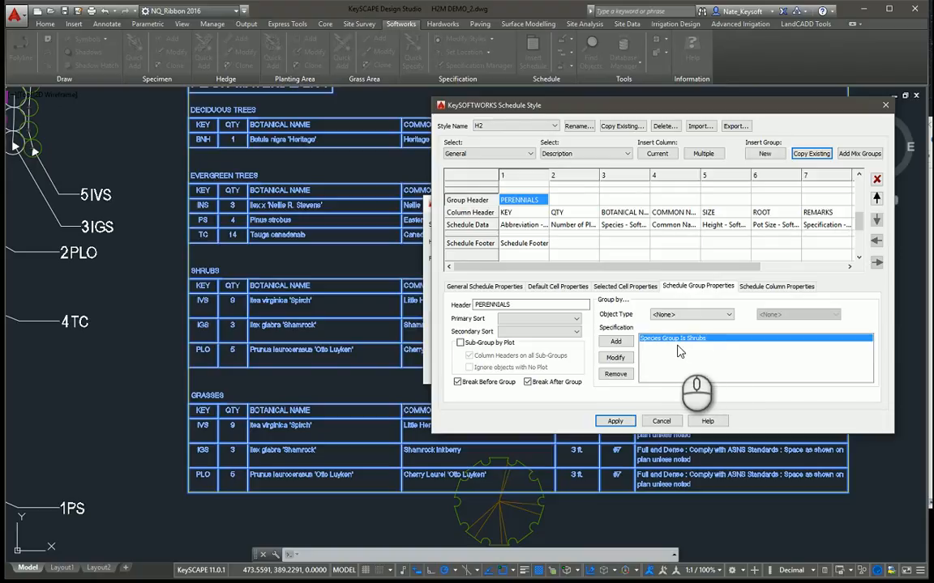
left_click(616, 359)
left_click(829, 358)
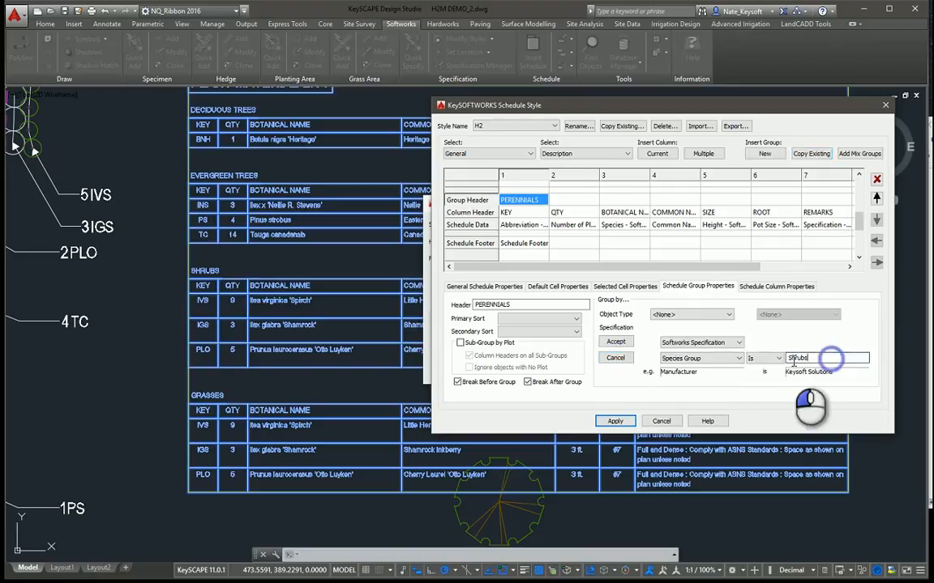
double_click(794, 359)
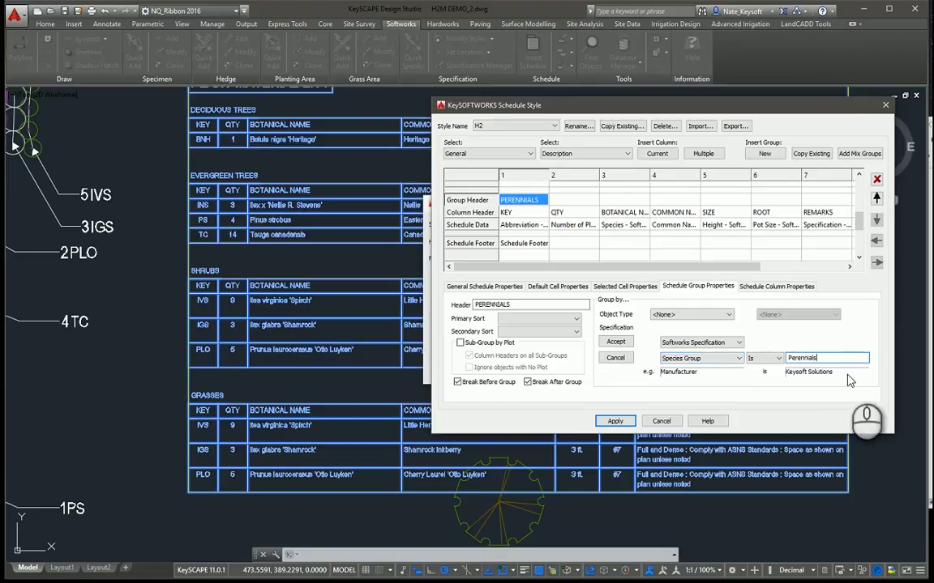
left_click(617, 342)
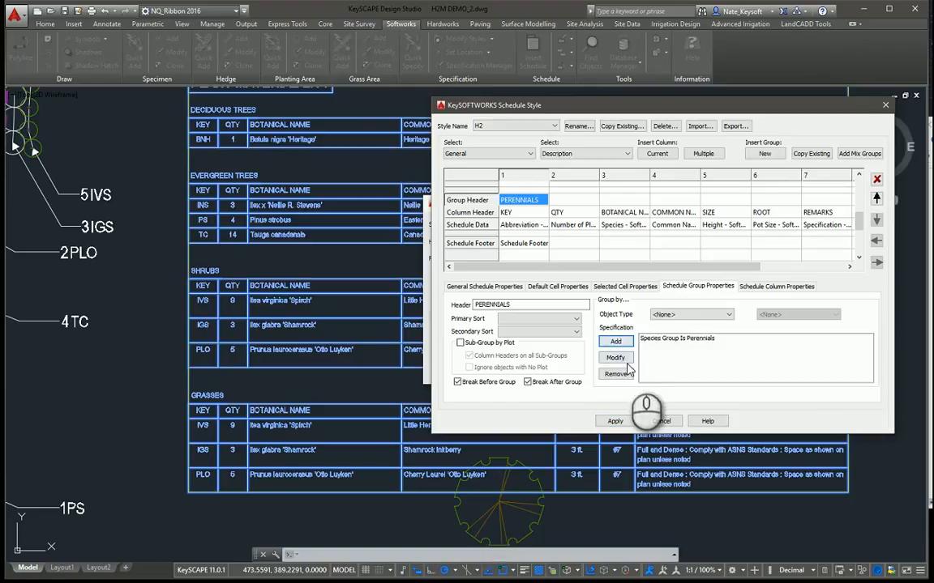
Step: Apply the H2 style changes and update the plant material list in the drawing
left_click(617, 422)
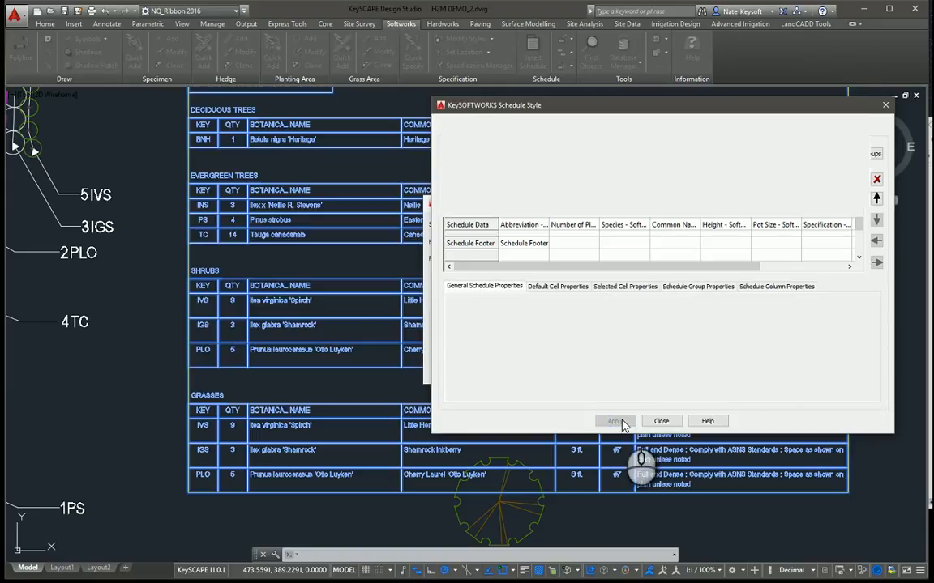
left_click(661, 422)
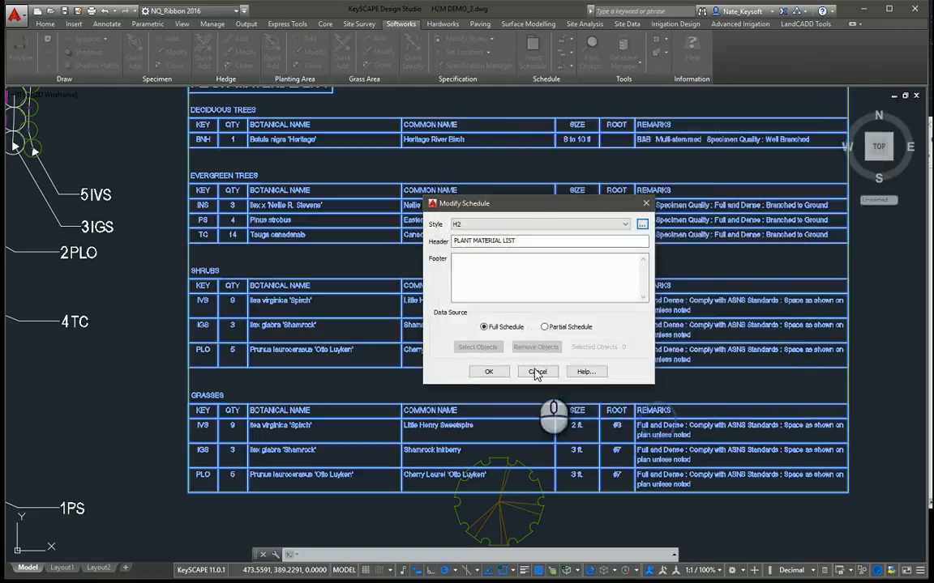
left_click(423, 366)
Step: Draw a closed four-sided planting area of about 1285 ft² between the yellow rectangle and the row of trees
scroll(358, 391, "down", 5)
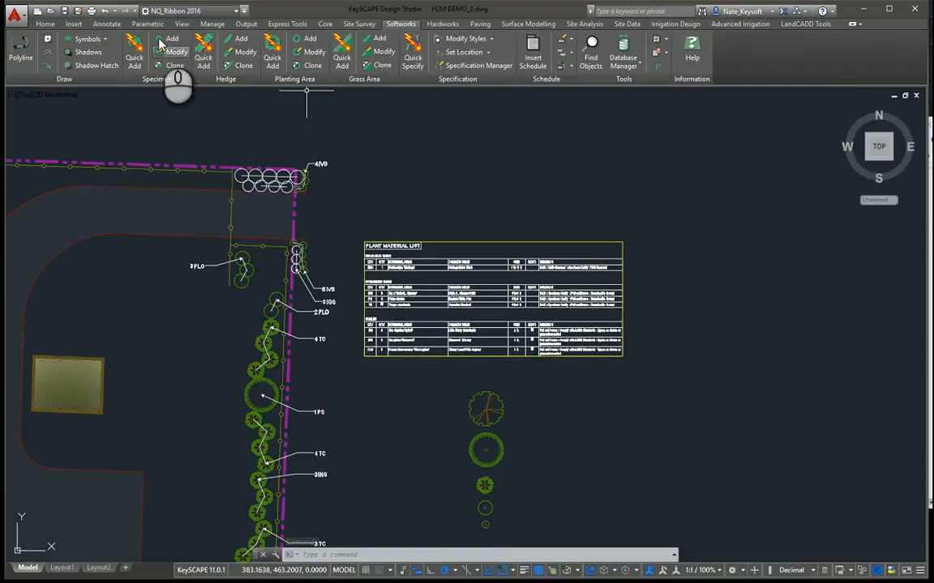
left_click(305, 39)
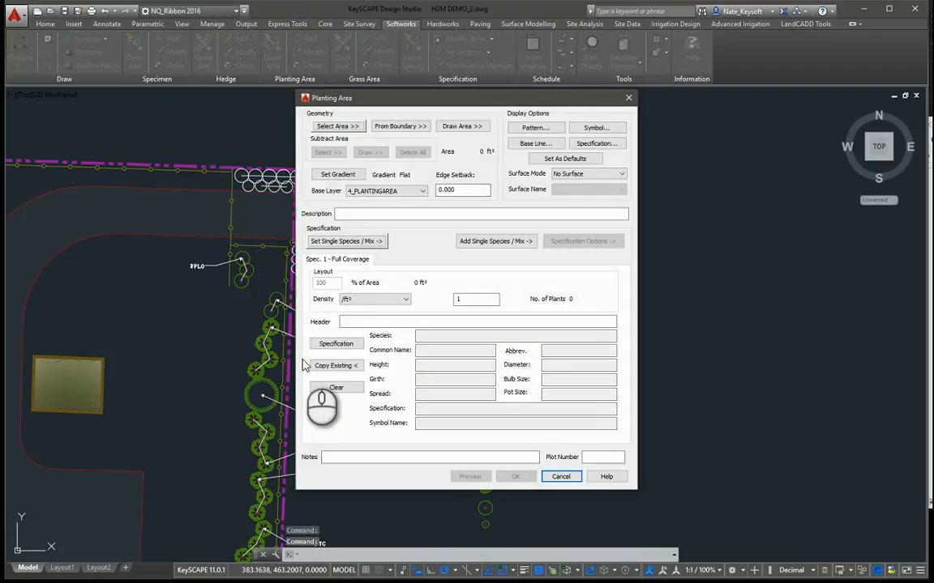
left_click(460, 126)
left_click(219, 337)
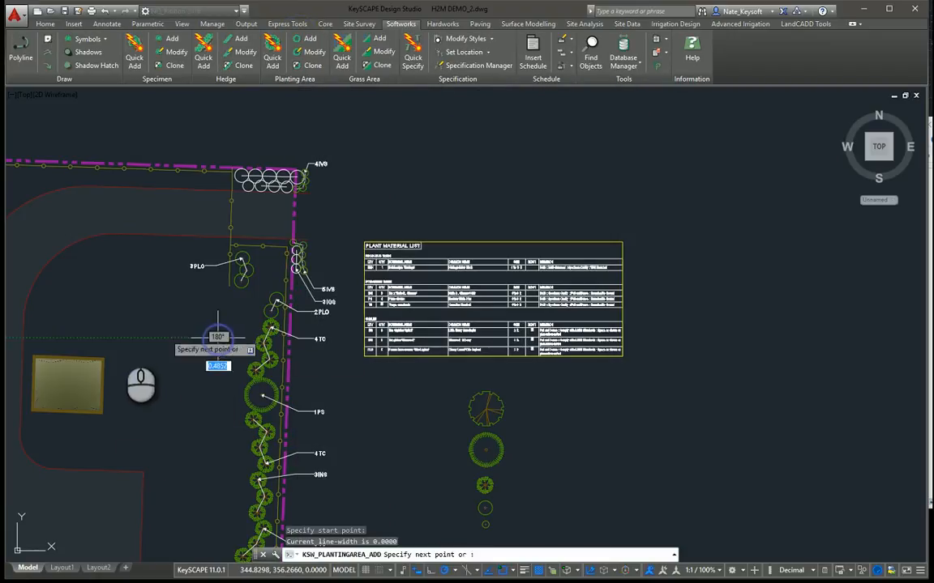
left_click(117, 338)
left_click(149, 443)
left_click(213, 389)
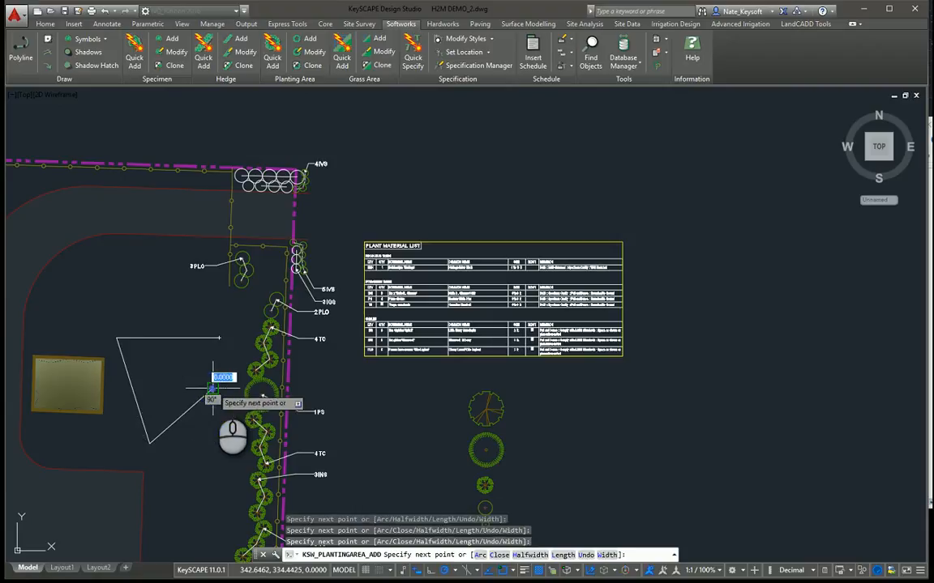
type("c")
key("Return")
left_click(442, 312)
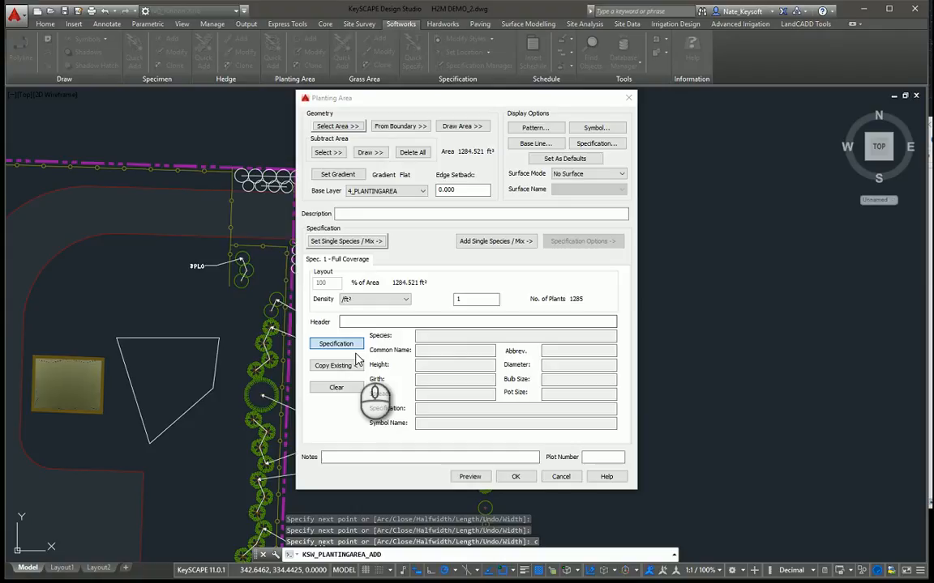
Step: Assign the species Capparis spinosa from the Perennials group to the planting area and set its density to .5 per ft²
left_click(358, 350)
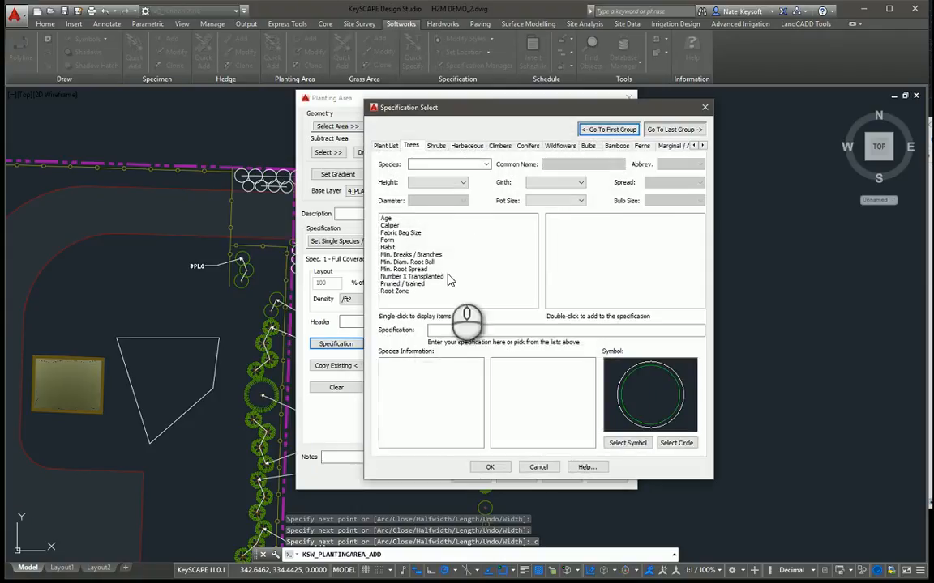
left_click(702, 145)
left_click(701, 145)
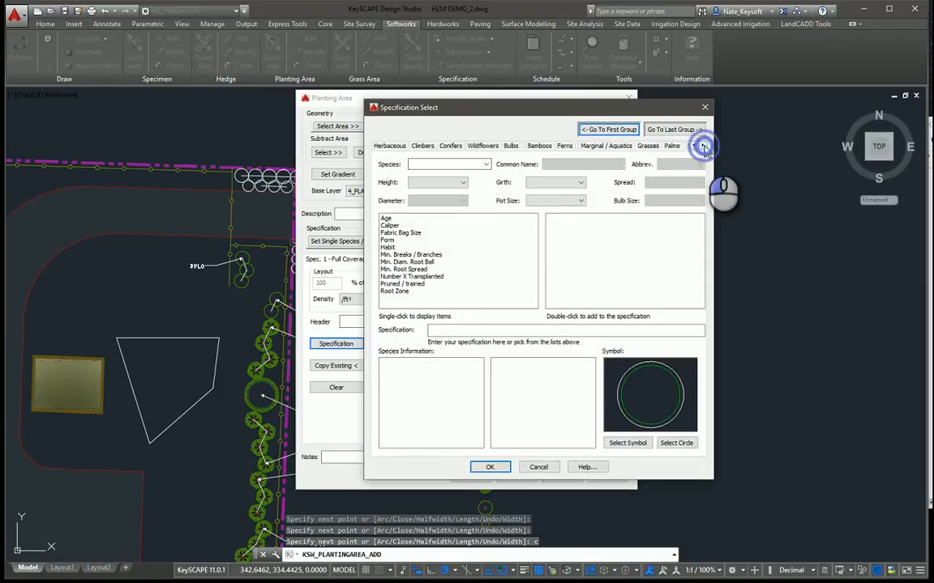
left_click(701, 145)
left_click(701, 145)
left_click(624, 145)
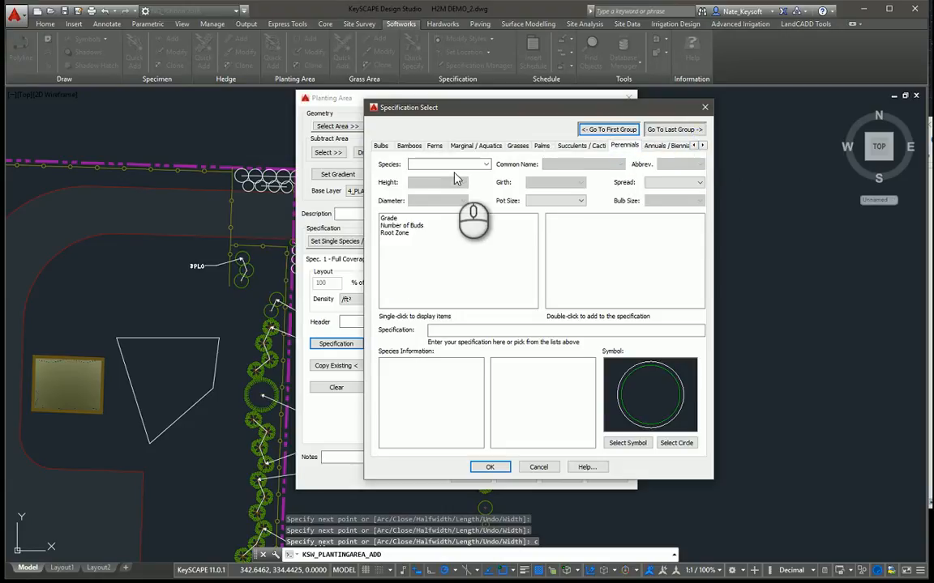
left_click(485, 165)
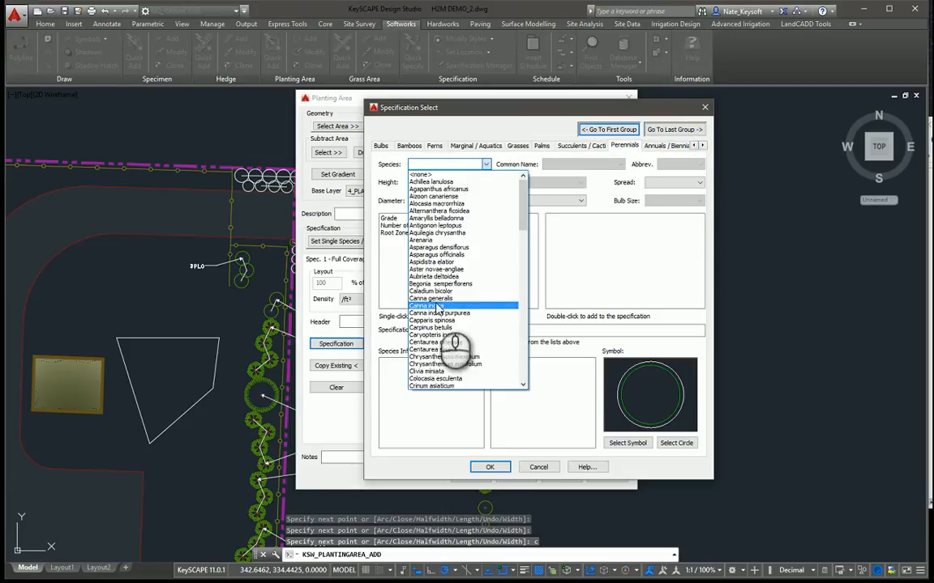
left_click(443, 307)
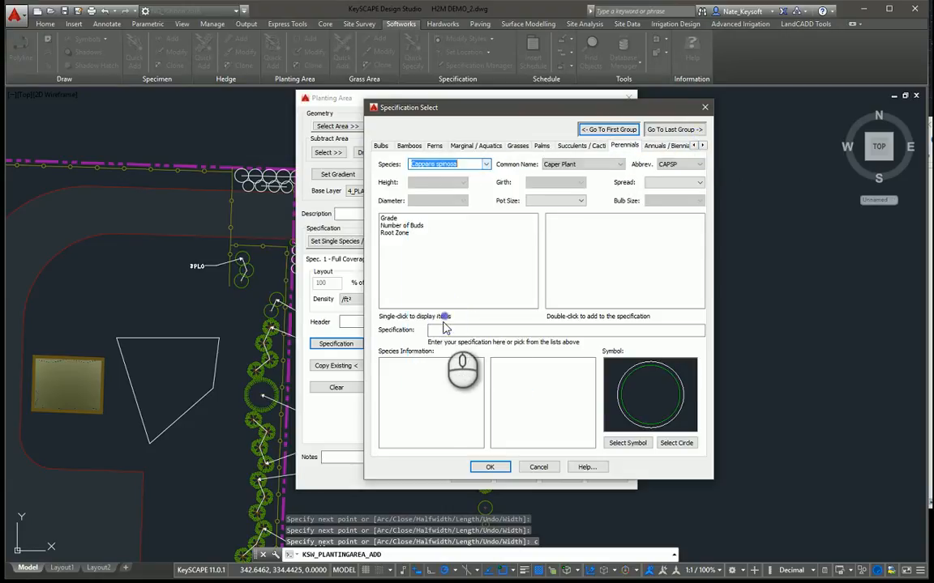
left_click(480, 469)
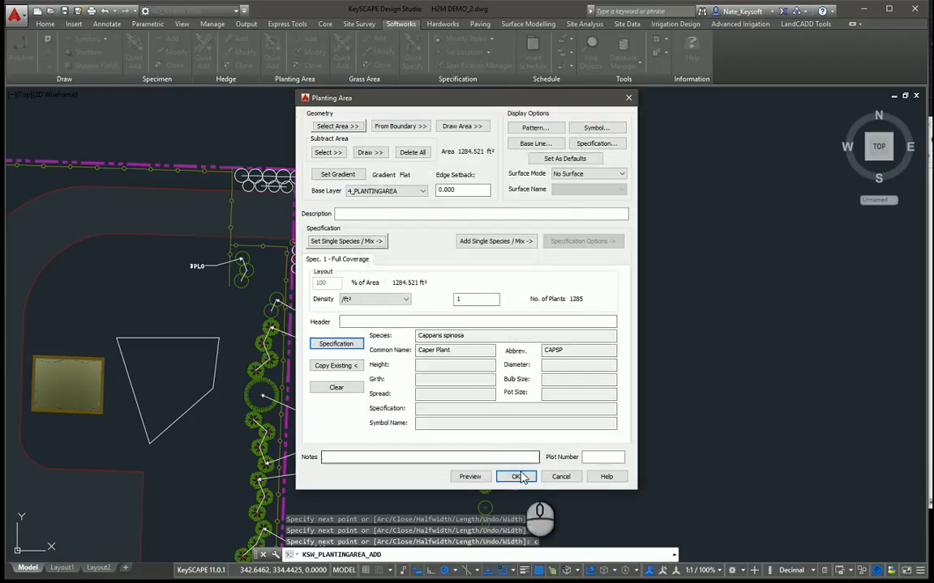
double_click(476, 299)
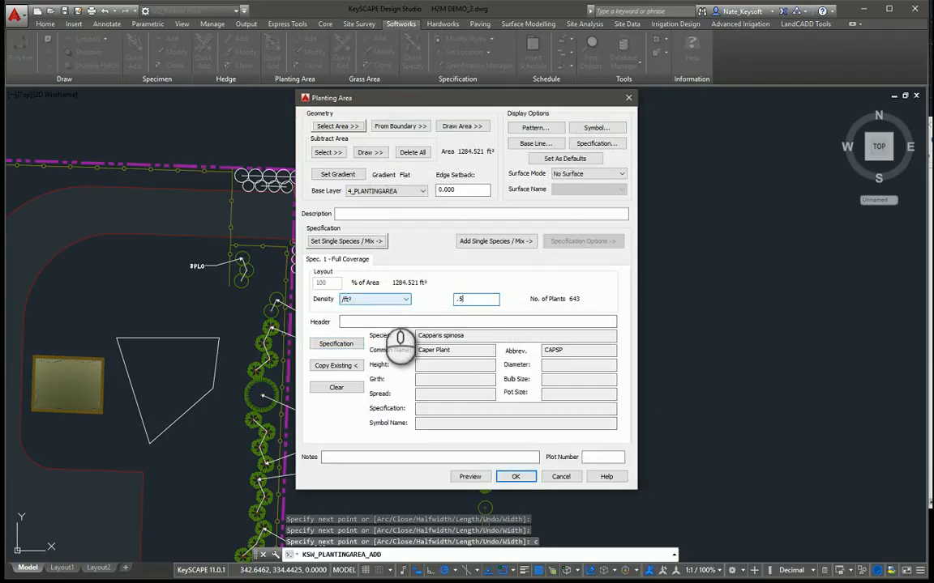
Step: Confirm the planting area and label it with its specification above the area's upper edge, with a leader pointing inside the area
left_click(519, 477)
left_click(180, 325)
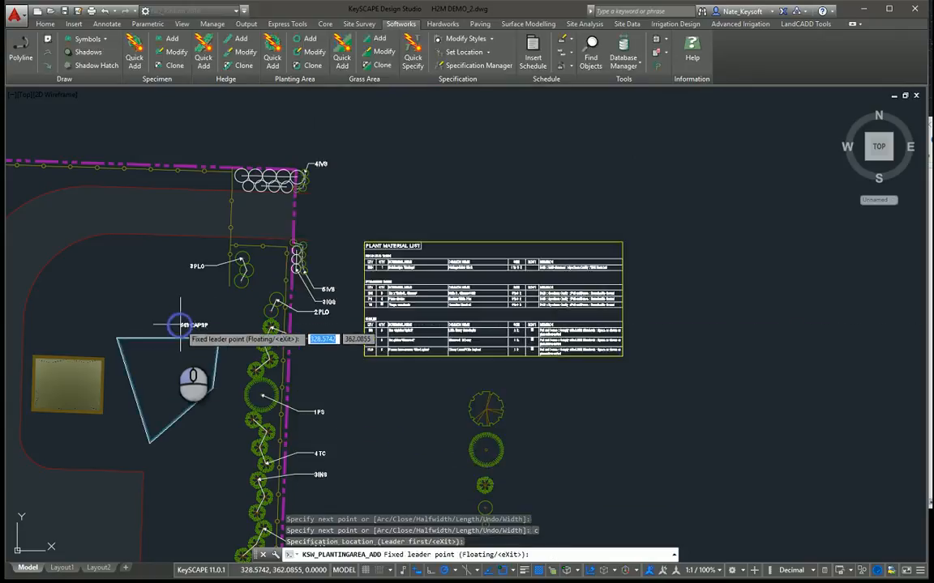
left_click(162, 354)
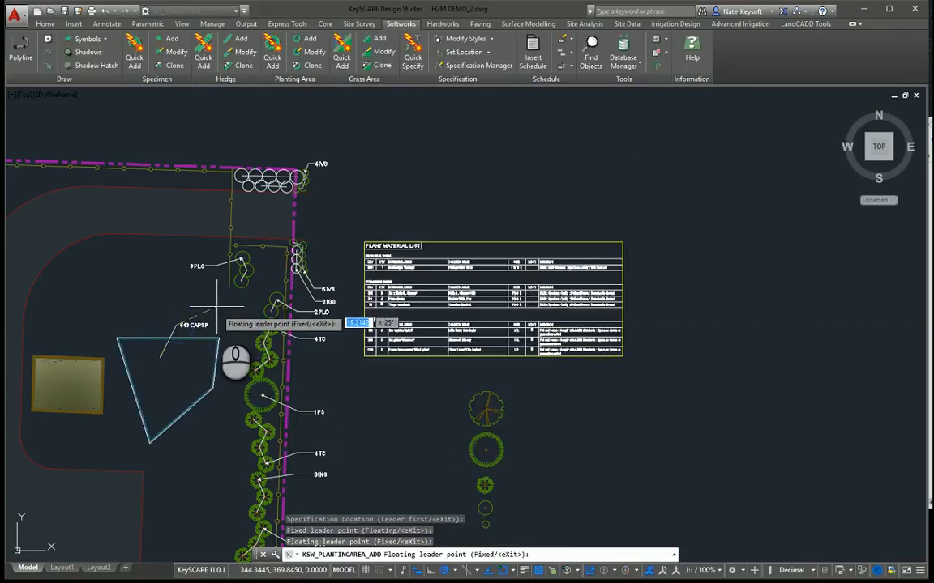
left_click(177, 327)
key("Return")
Step: Examine the new planting area's label and the perennials group in the plant material list
scroll(178, 329, "up", 4)
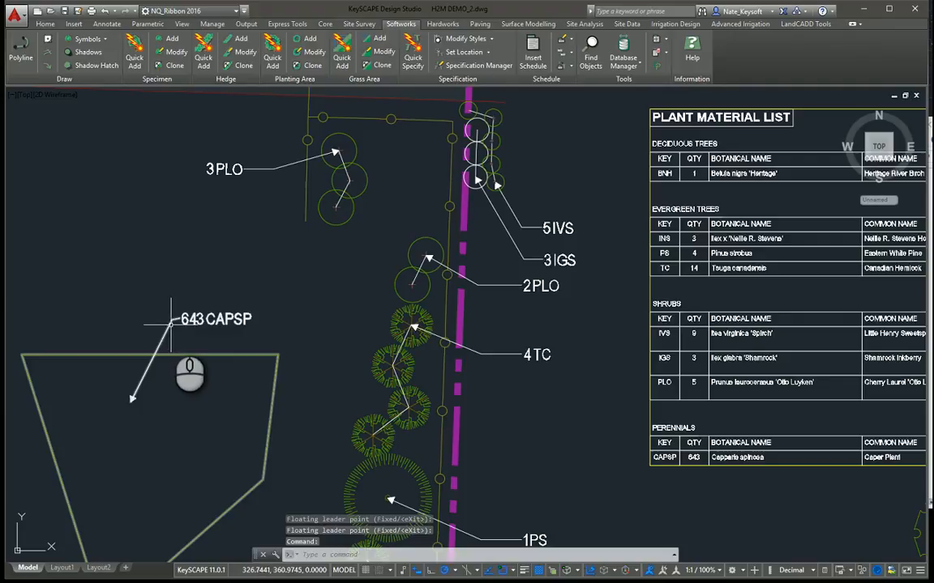
scroll(324, 357, "down", 2)
middle_click_drag(428, 362, 208, 336)
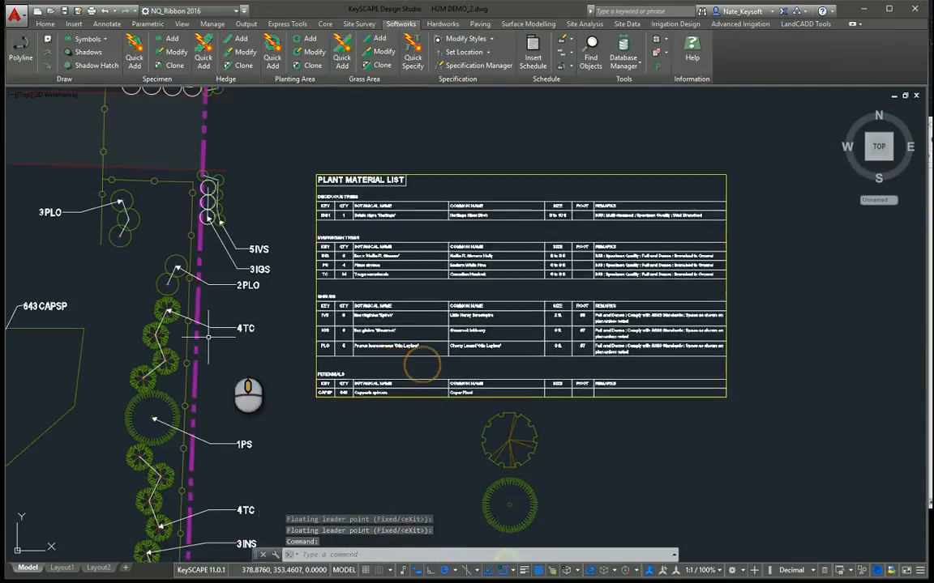
scroll(398, 381, "up", 2)
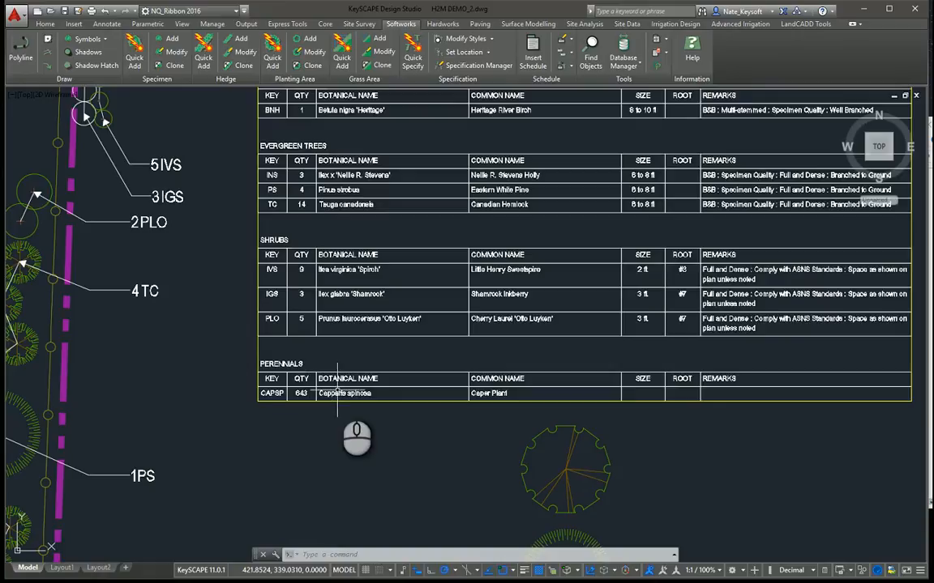
scroll(301, 395, "down", 2)
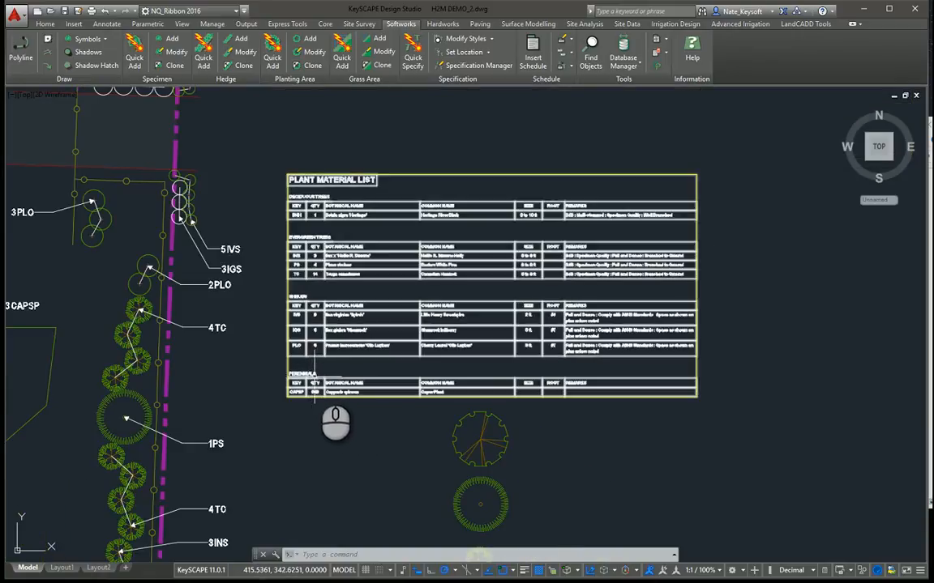
middle_click_drag(276, 324, 365, 353)
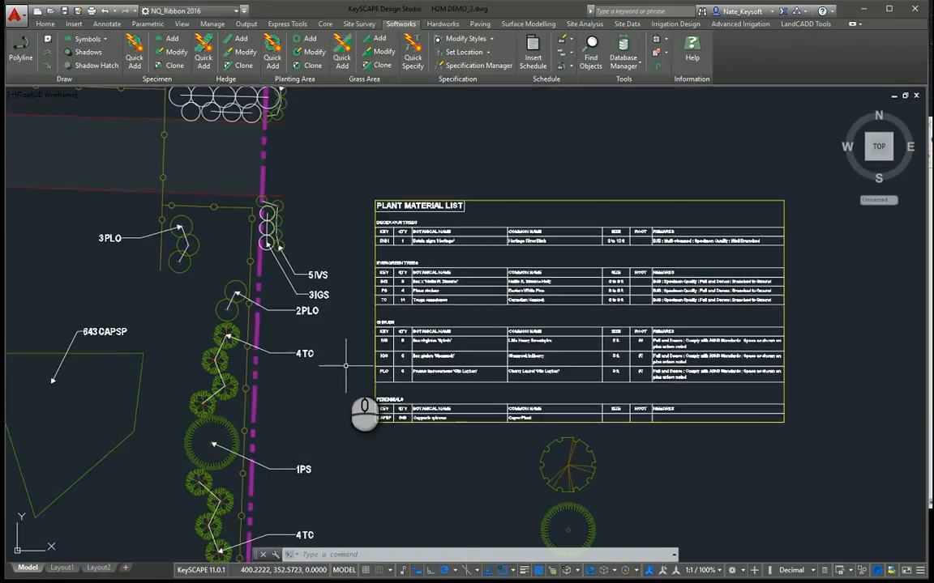